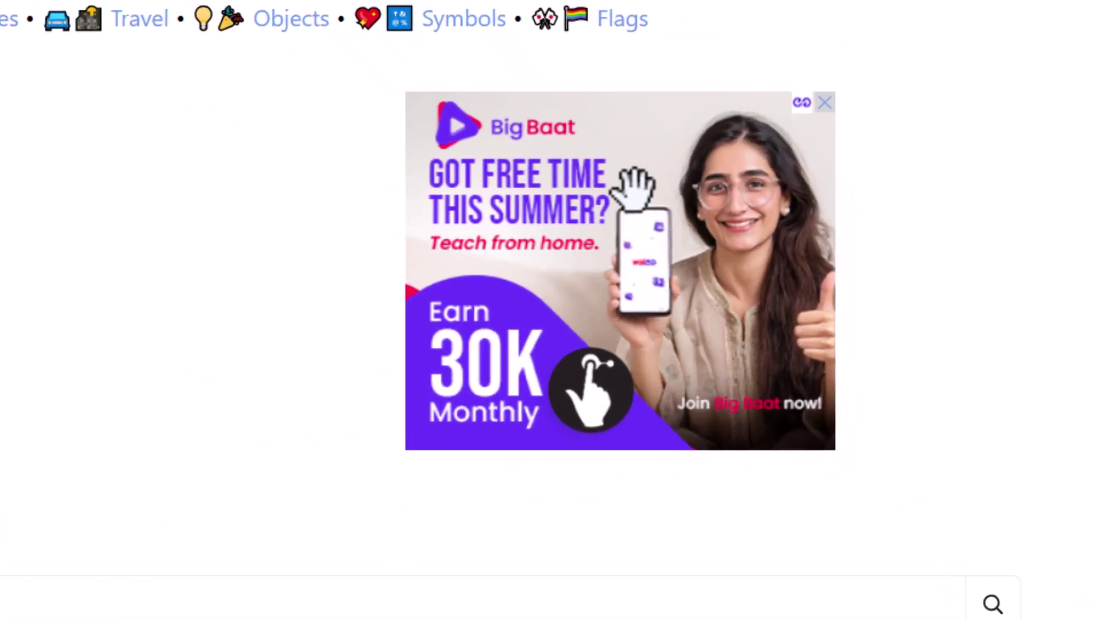
Pick the rolling-on-the-floor-laughing emoji in getemoji.com's Smileys grid, then view its Ahrefs traffic report
scroll(609, 258, down, 1)
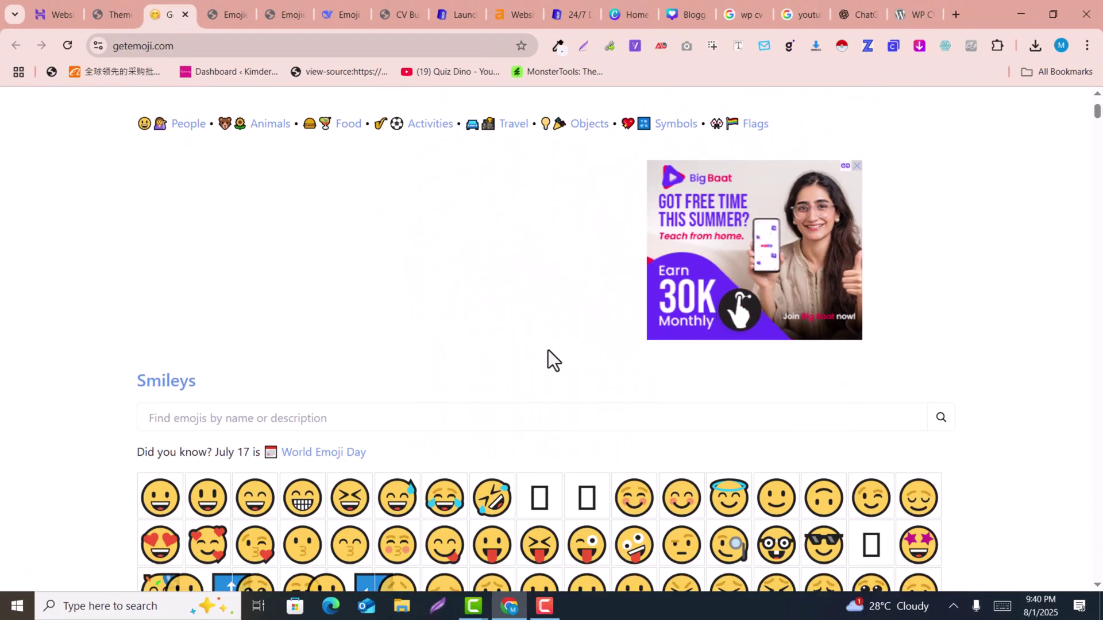
scroll(506, 322, down, 3)
click(498, 302)
scroll(497, 305, down, 2)
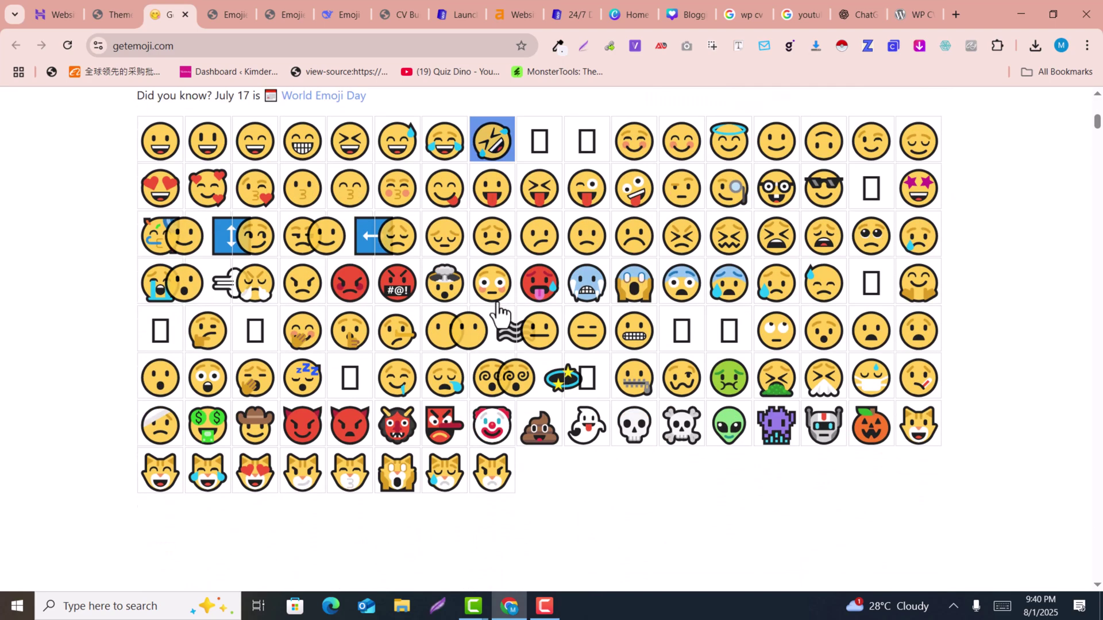
drag(511, 3, 212, 2)
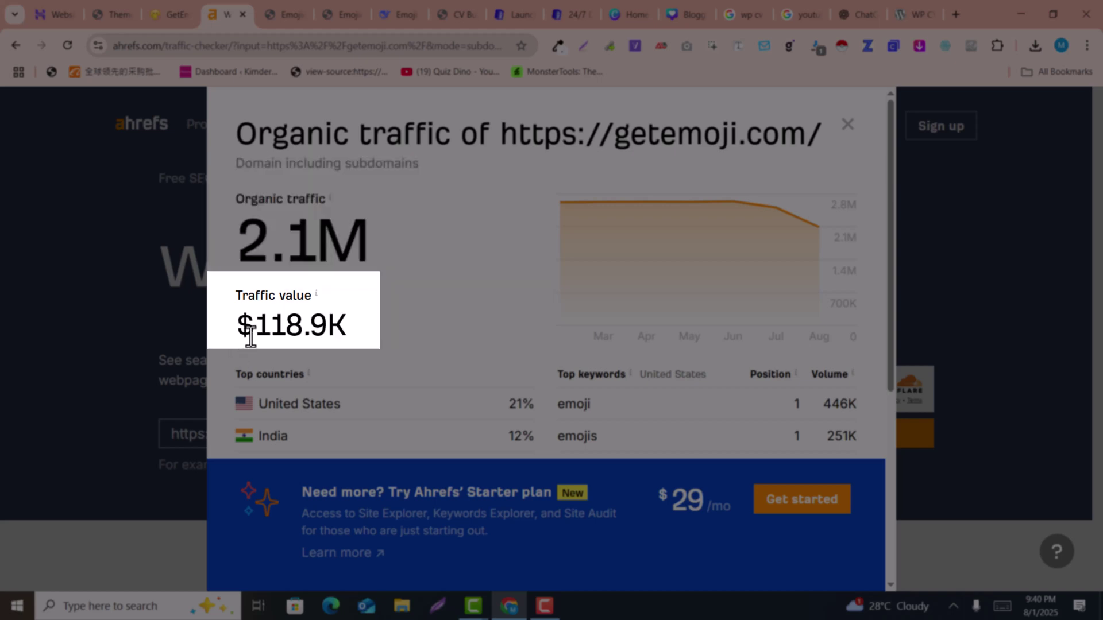
Scroll to getemoji.com's Top countries table in Ahrefs and highlight United States at 21%
scroll(314, 314, down, 3)
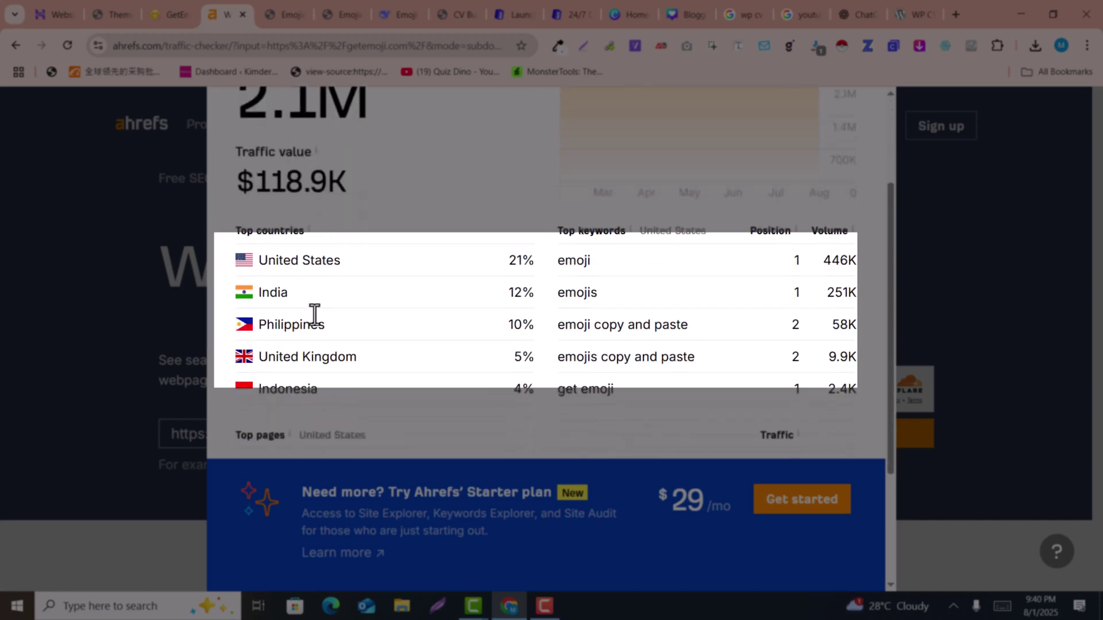
drag(261, 267, 352, 265)
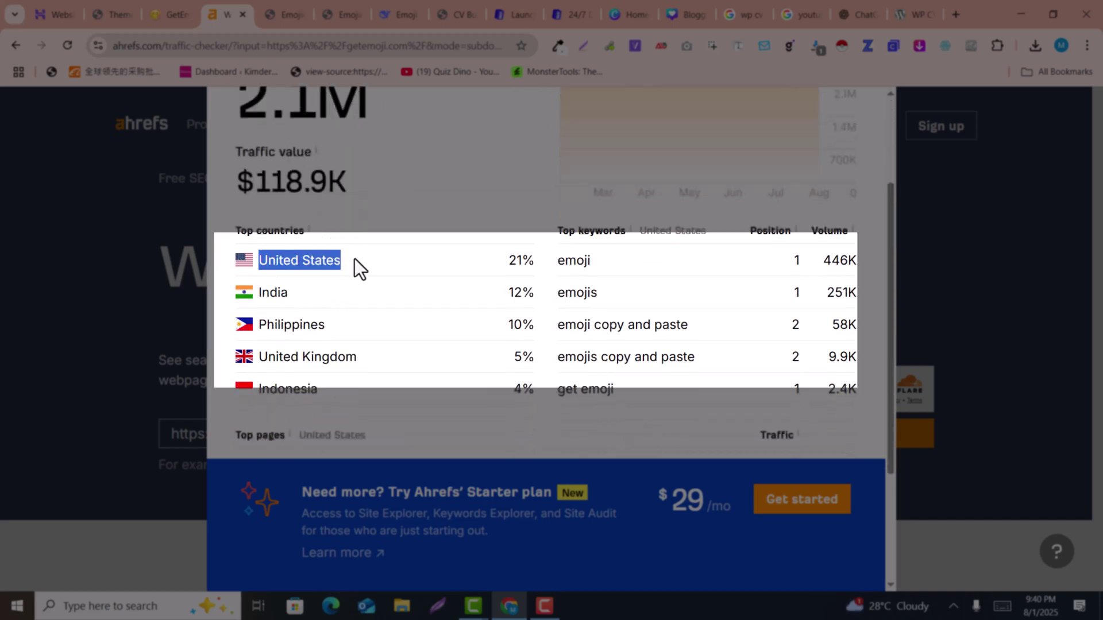
scroll(352, 360, up, 1)
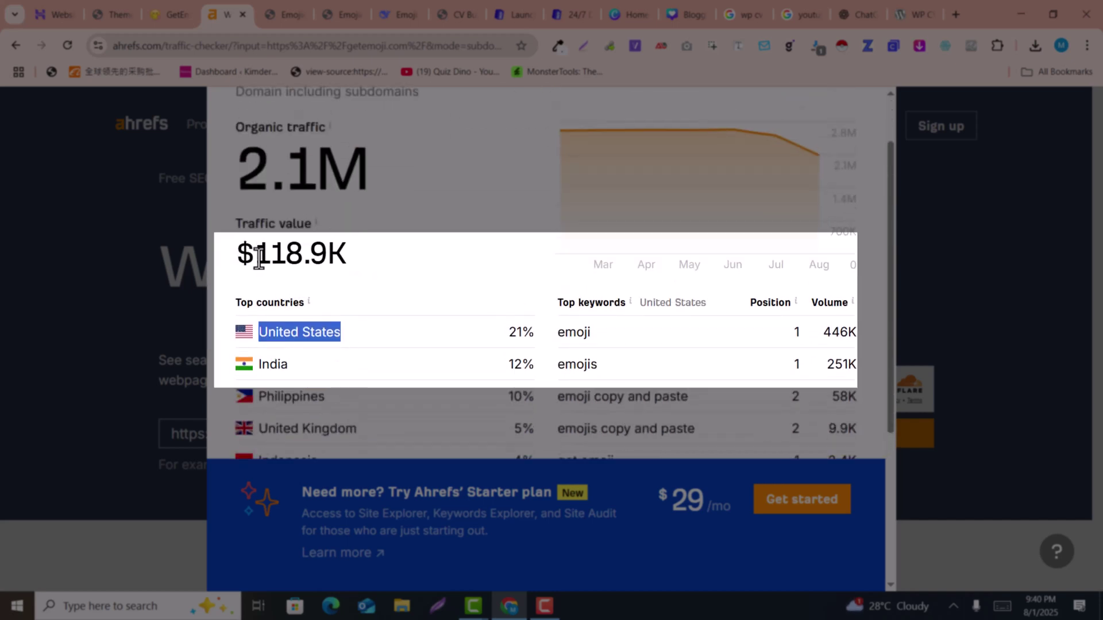
key(ctrl+shift+Tab)
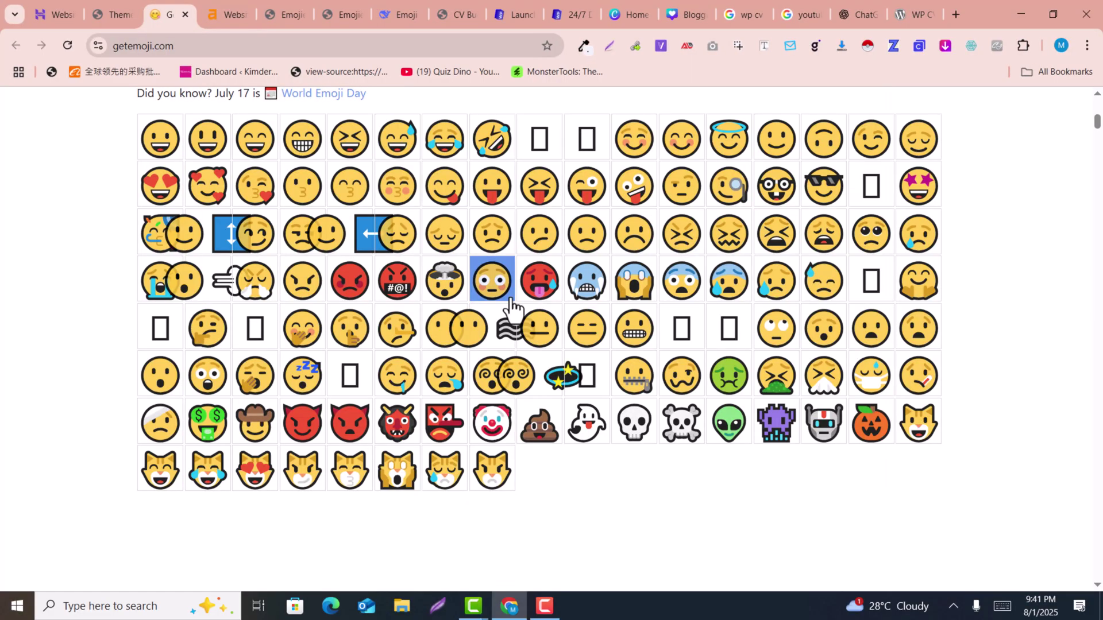
click(517, 379)
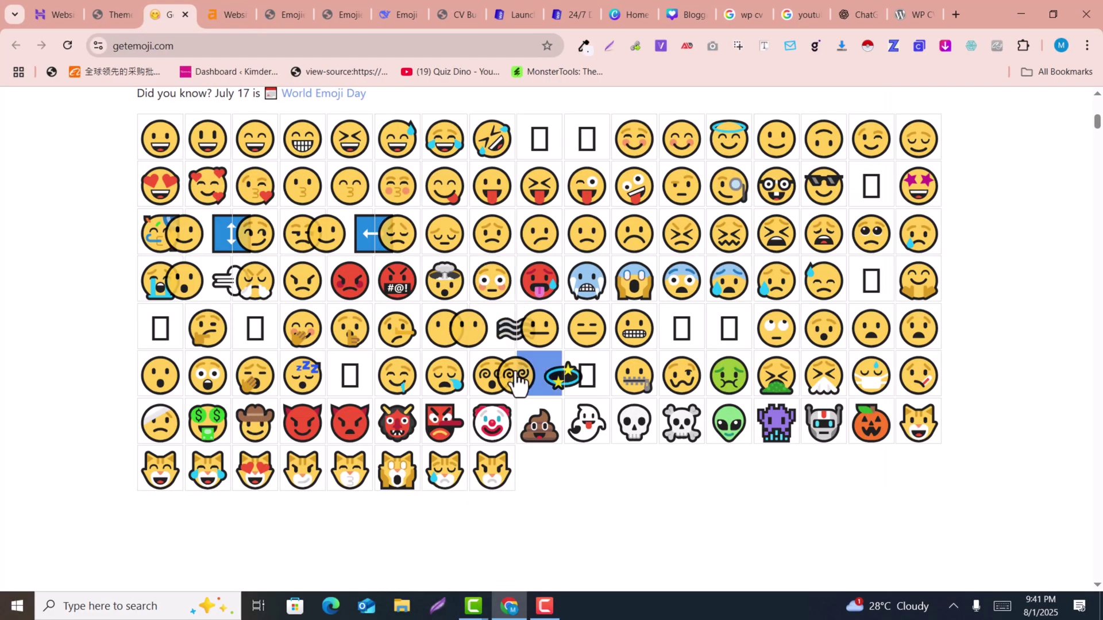
scroll(468, 321, up, 2)
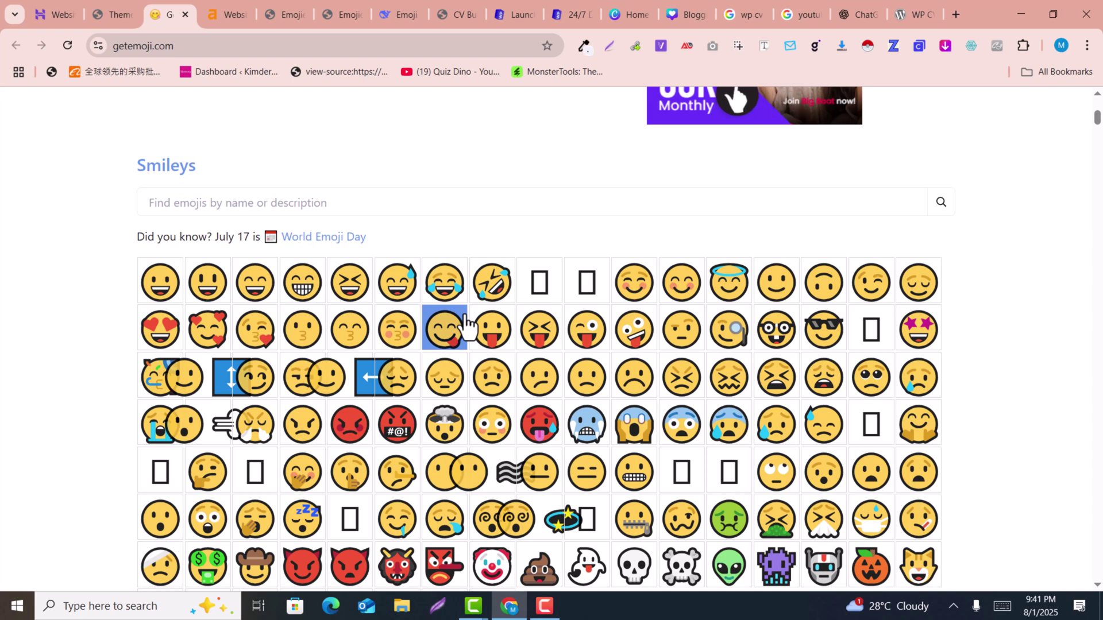
key(ctrl+Tab)
key(ctrl+Tab)
key(ctrl+Tab)
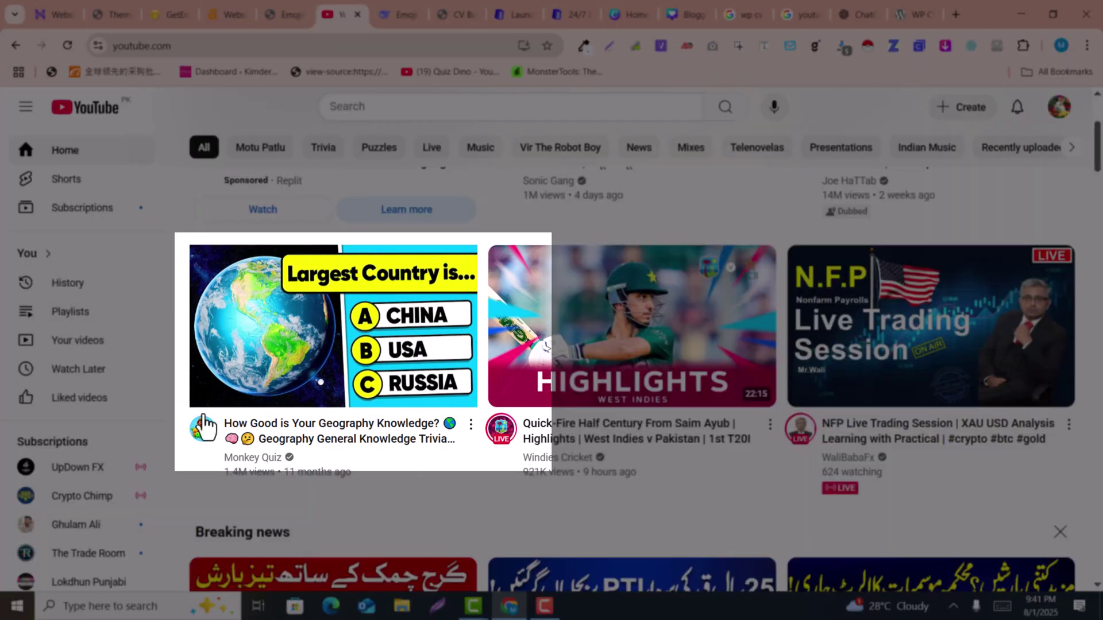
mouse_move(216, 451)
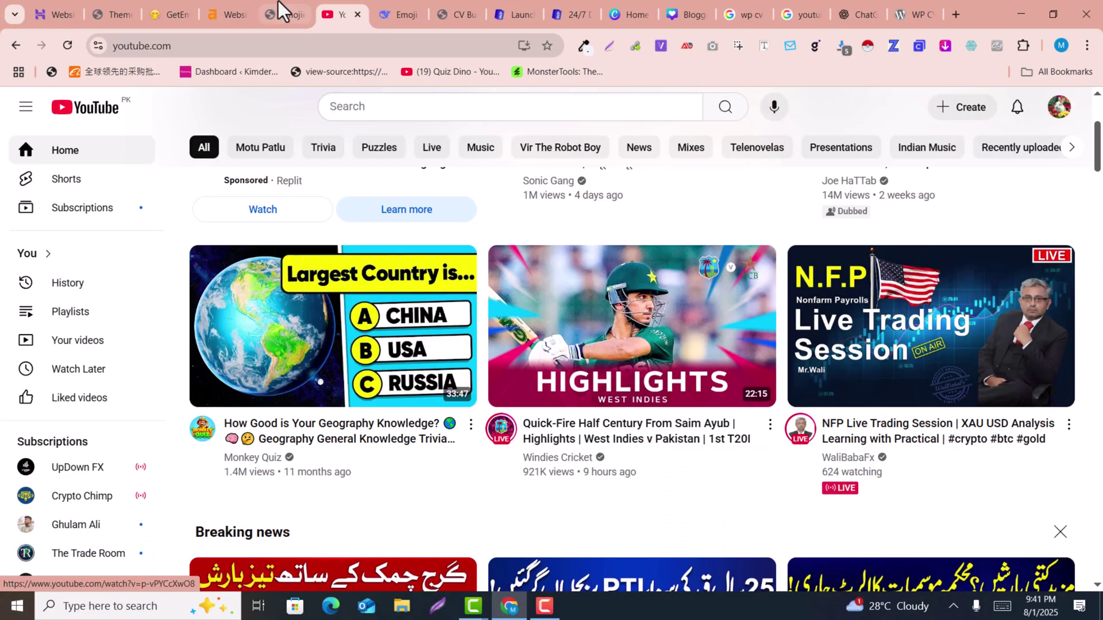
mouse_move(260, 2)
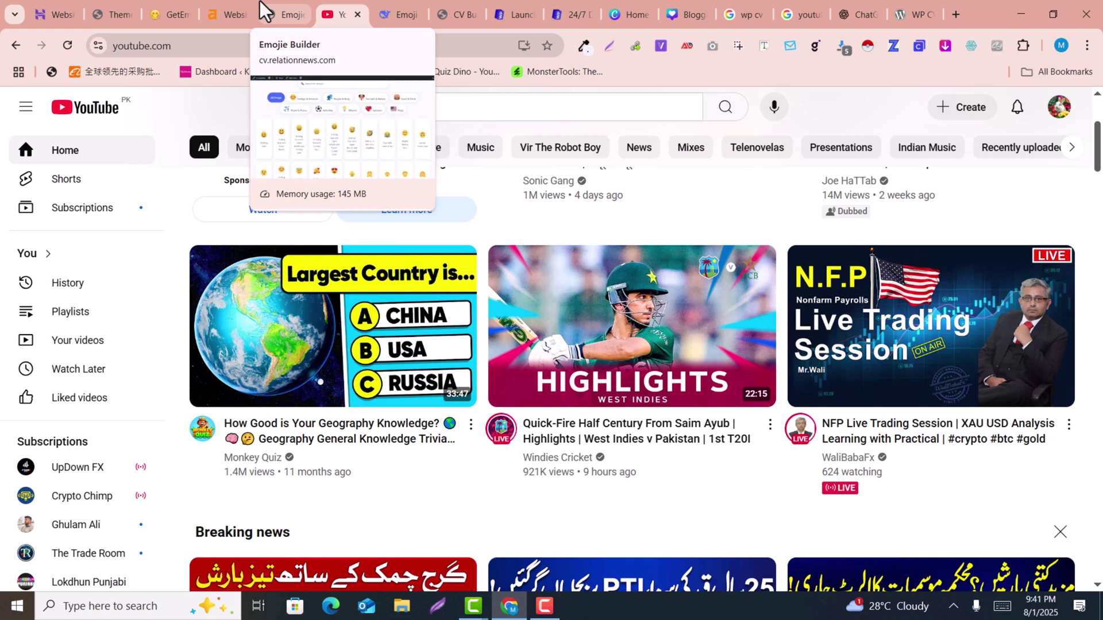
click(159, 1)
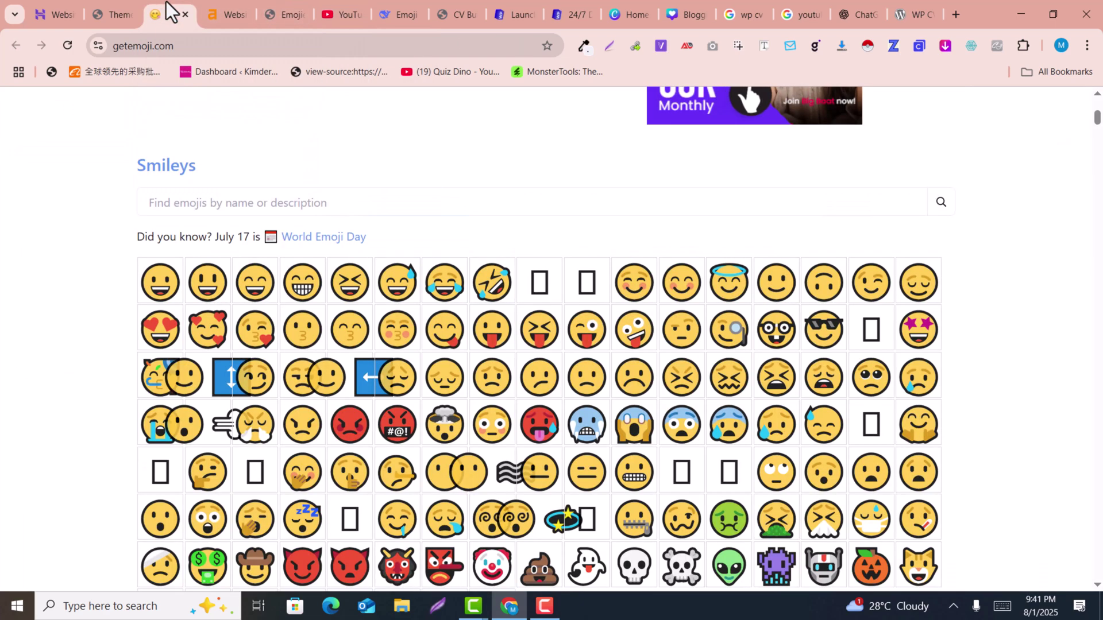
scroll(1100, 386, up, 5)
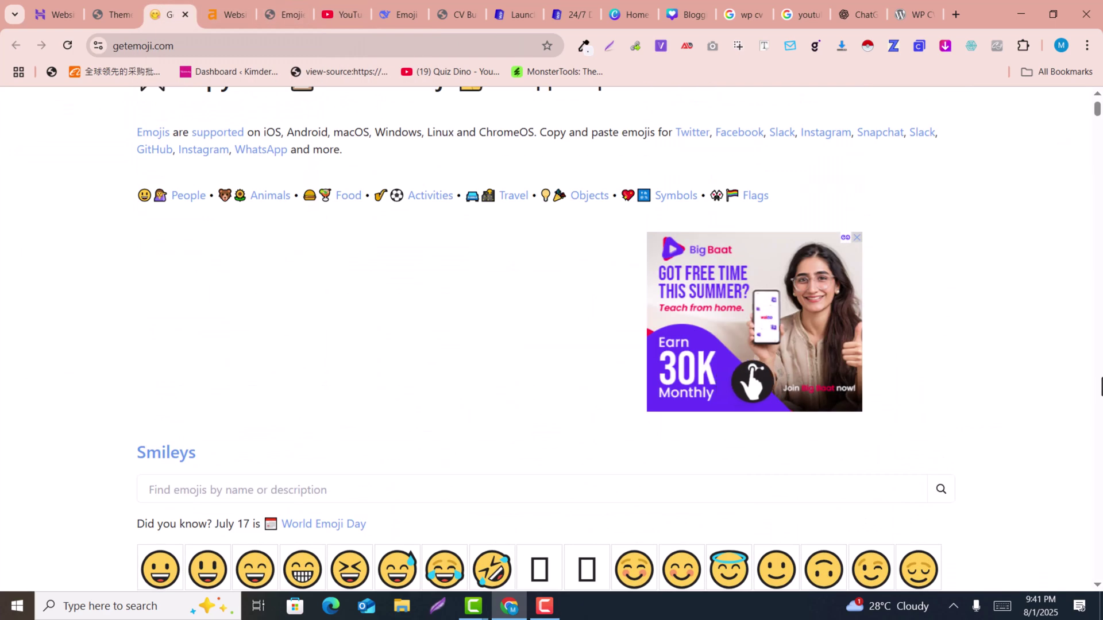
scroll(574, 288, down, 3)
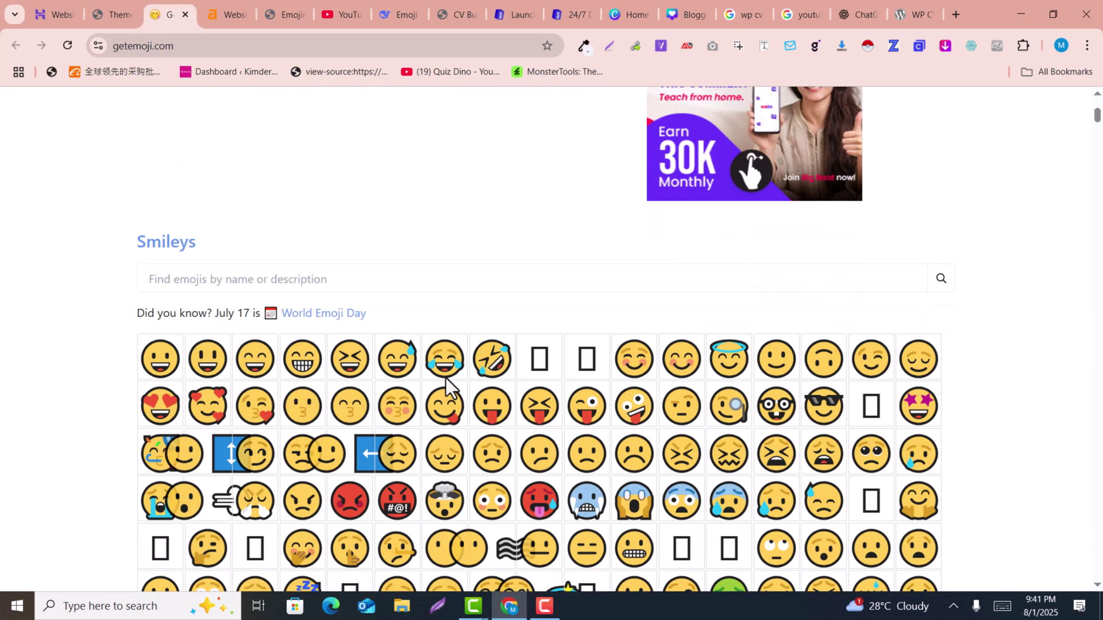
scroll(461, 305, up, 4)
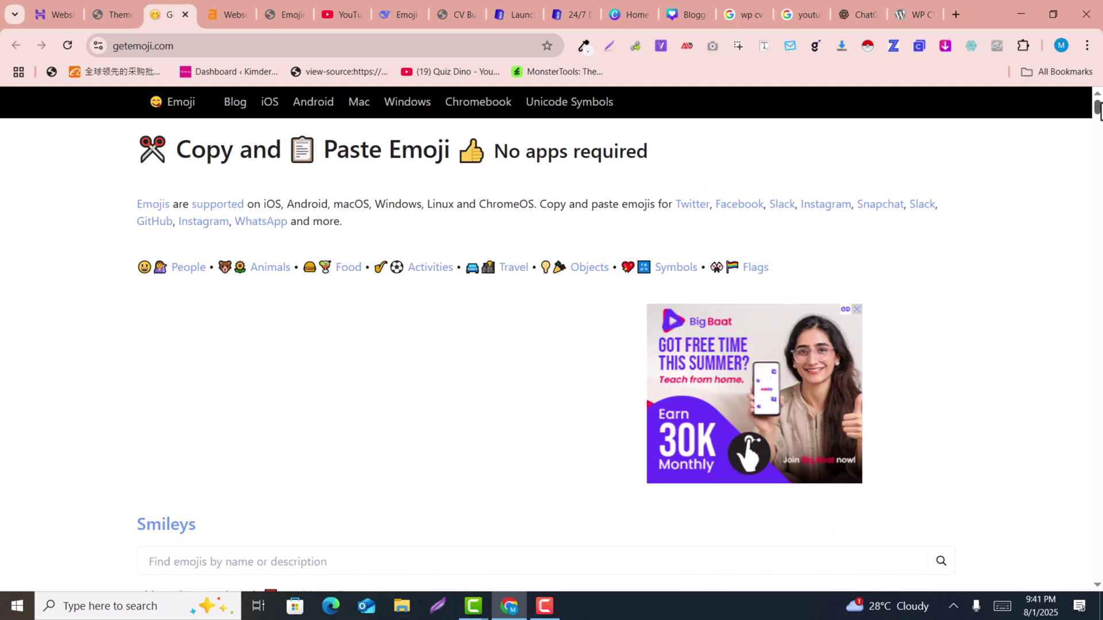
scroll(540, 344, down, 15)
scroll(320, 251, down, 6)
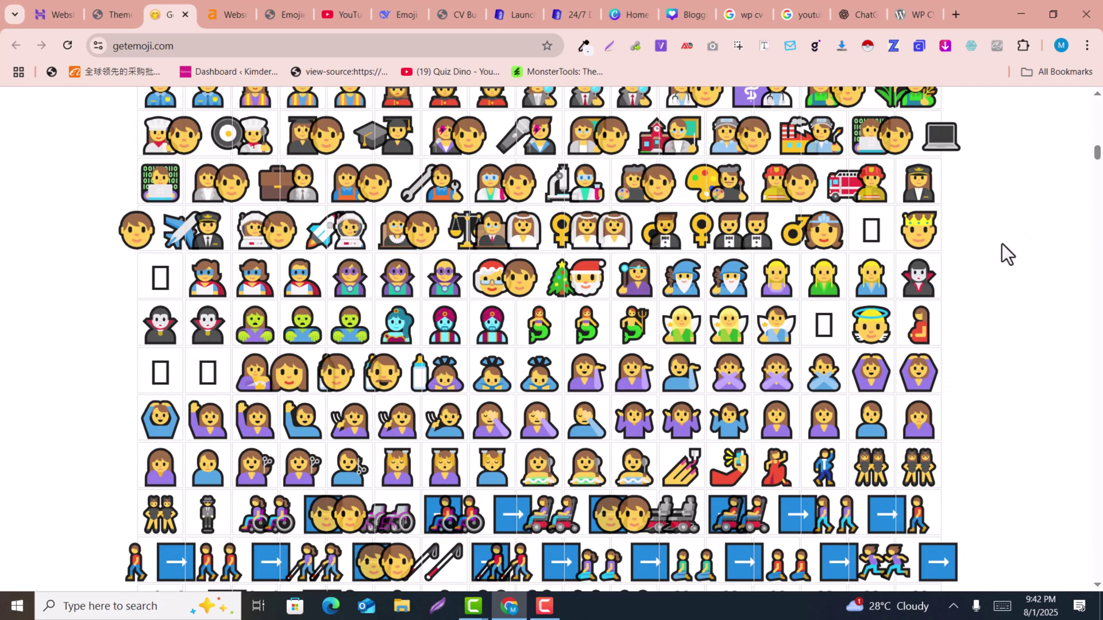
drag(1099, 156, 928, 119)
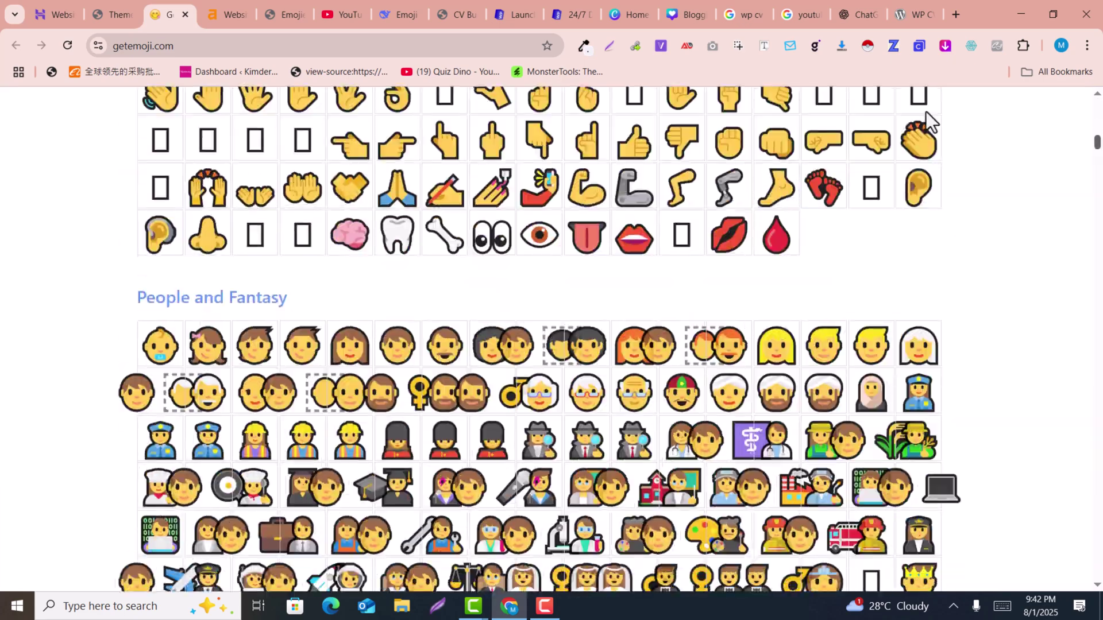
Filter the Emojie Builder post to Smileys & Emotion and copy emojis like Face with Tears of Joy
drag(284, 14, 210, 1)
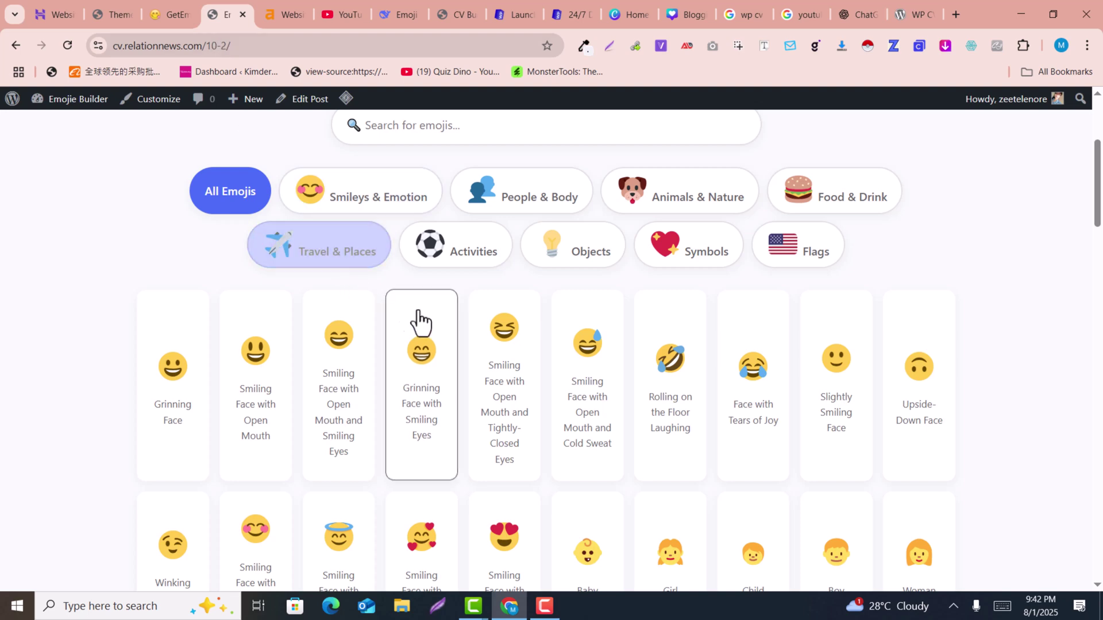
click(408, 211)
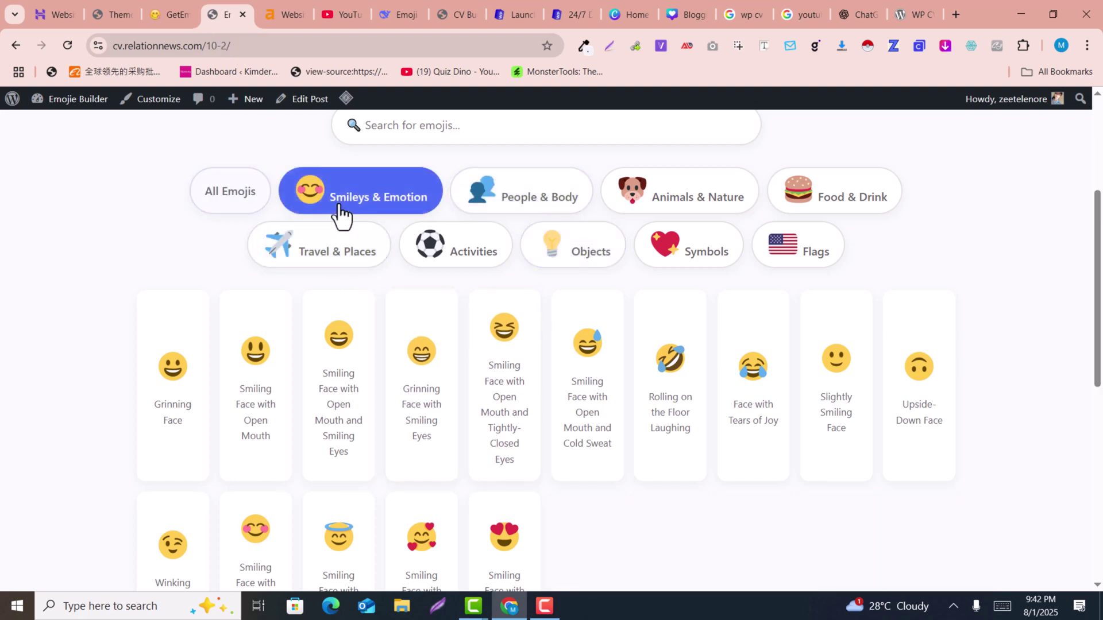
click(371, 382)
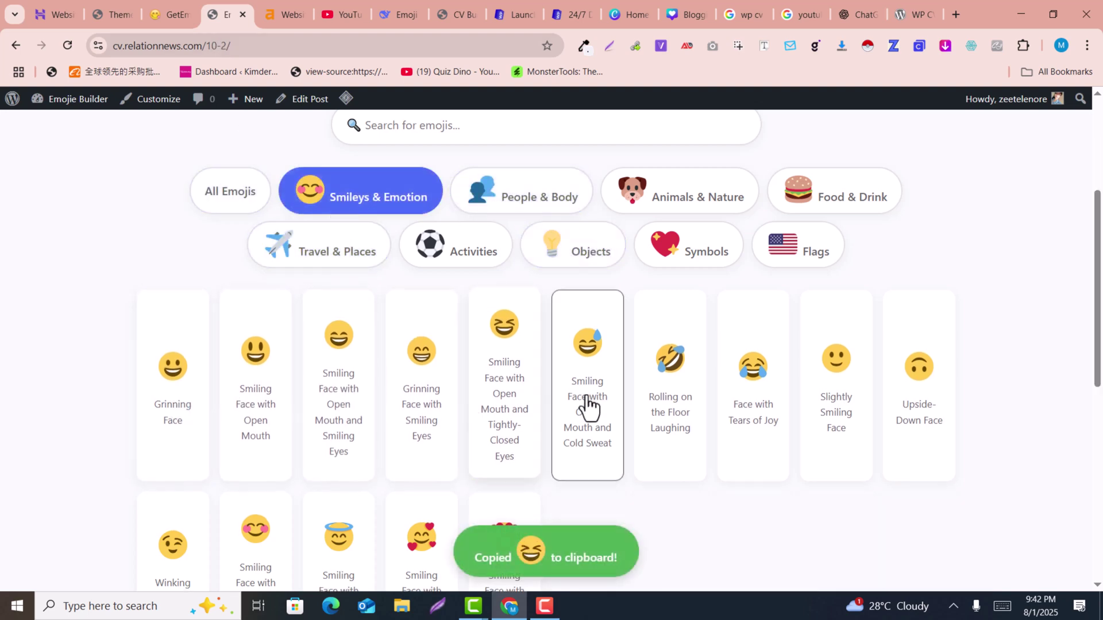
click(702, 394)
click(777, 405)
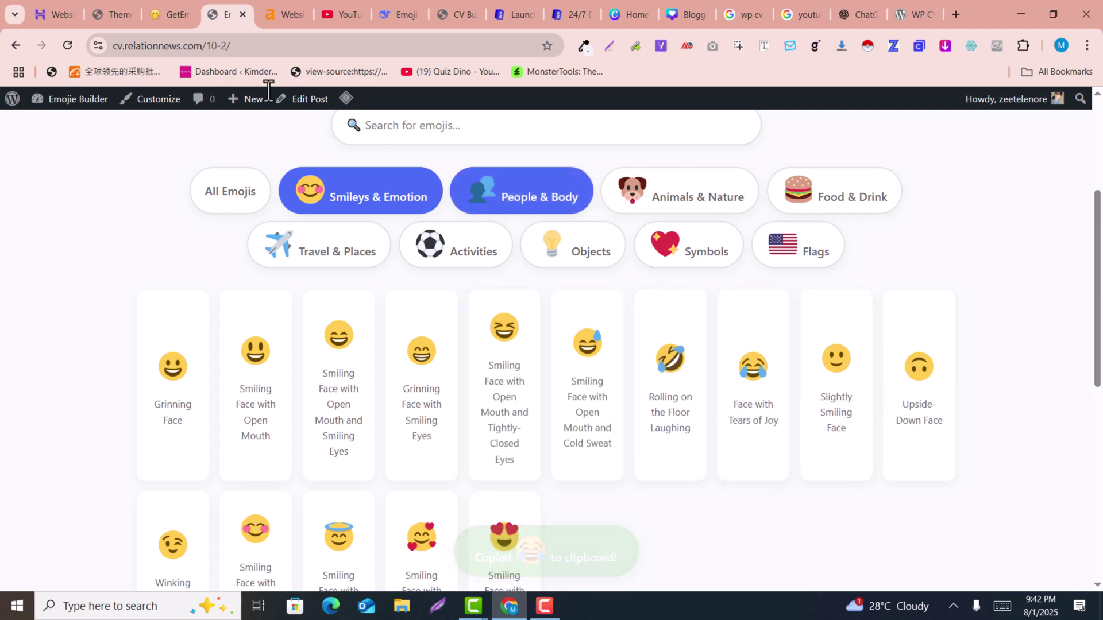
Go back to getemoji.com and browse its Smileys emoji grid
click(163, 2)
scroll(610, 435, up, 15)
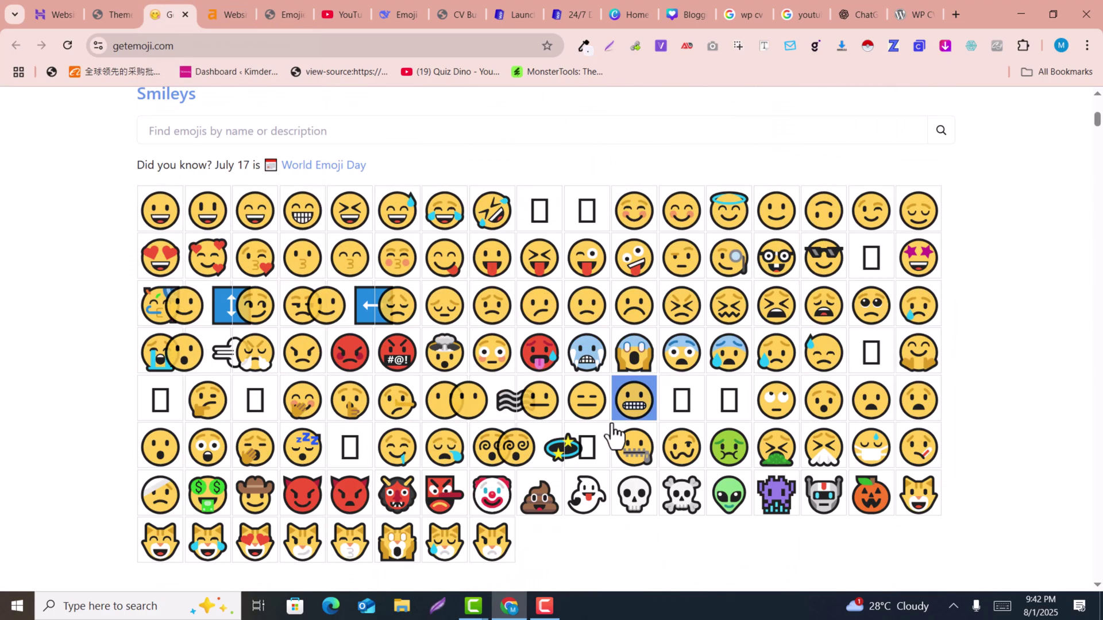
scroll(614, 437, down, 4)
scroll(362, 344, up, 5)
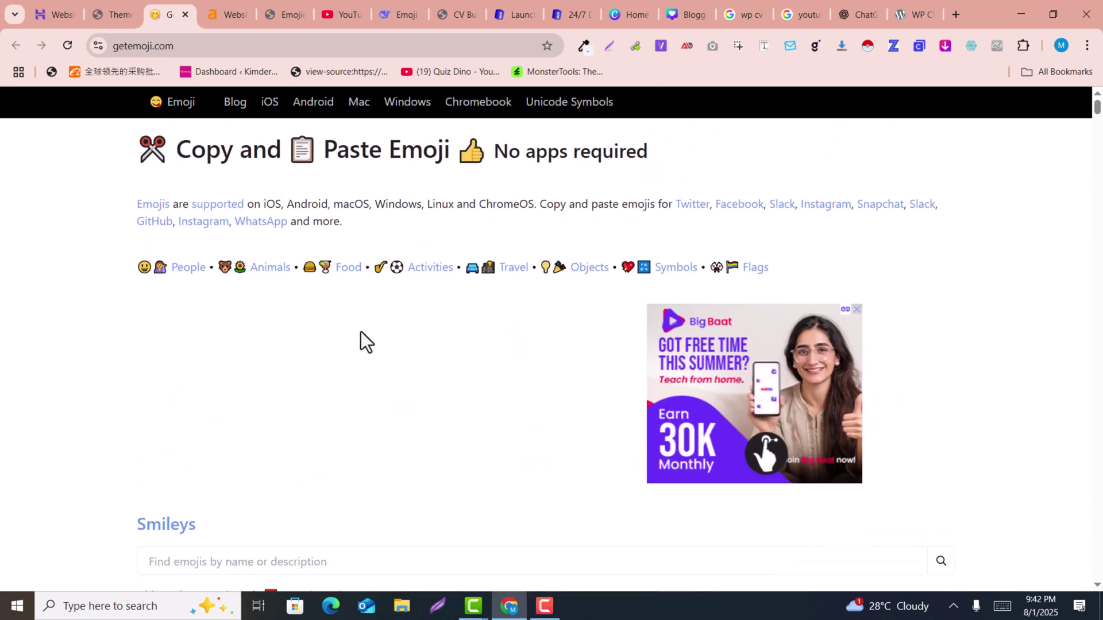
scroll(362, 334, down, 4)
scroll(361, 332, down, 4)
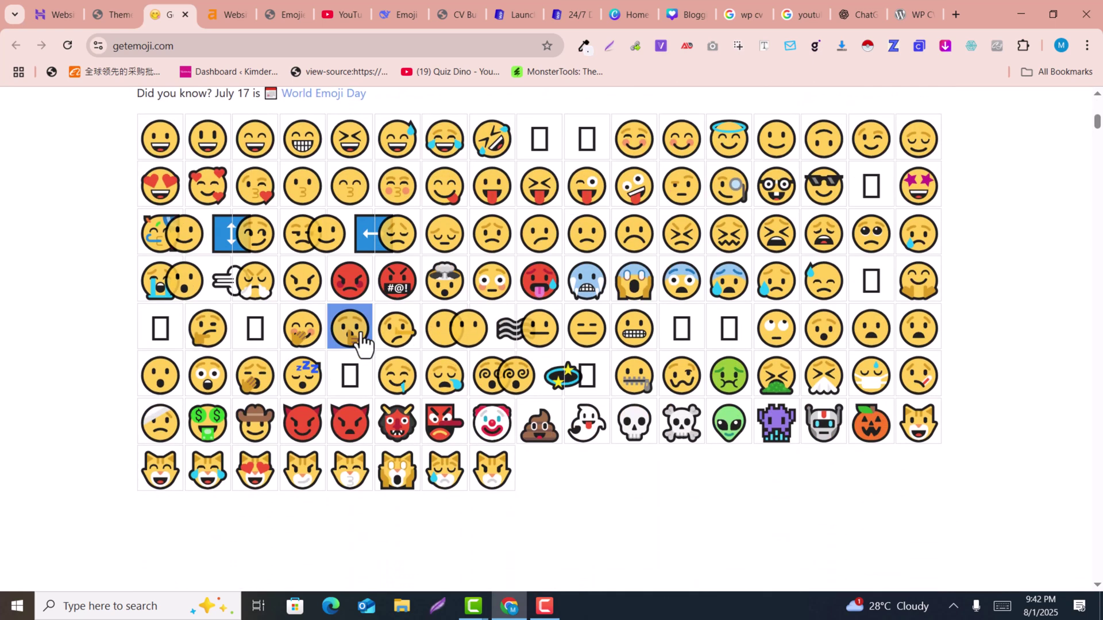
scroll(322, 178, up, 6)
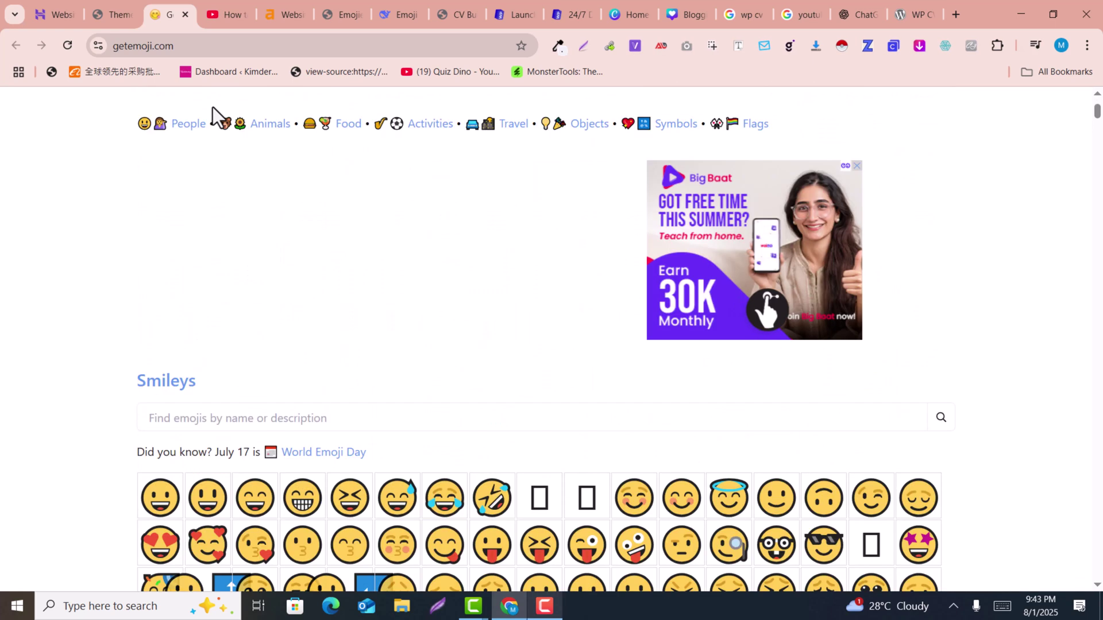
scroll(213, 107, down, 5)
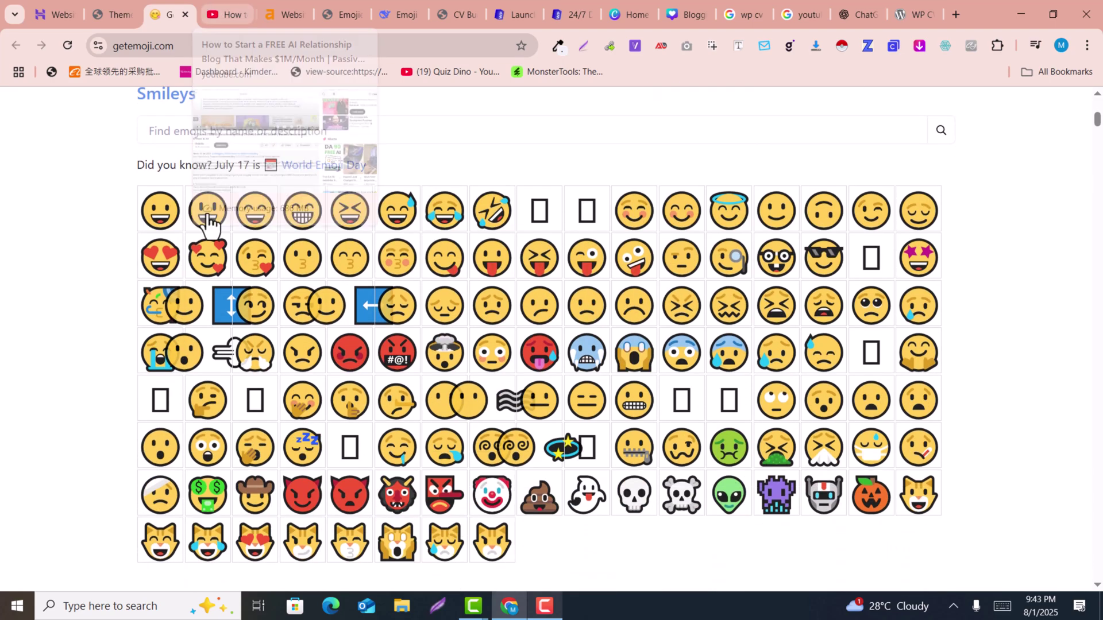
Open the hosting offer linked in the YouTube blogging tutorial's description
click(213, 6)
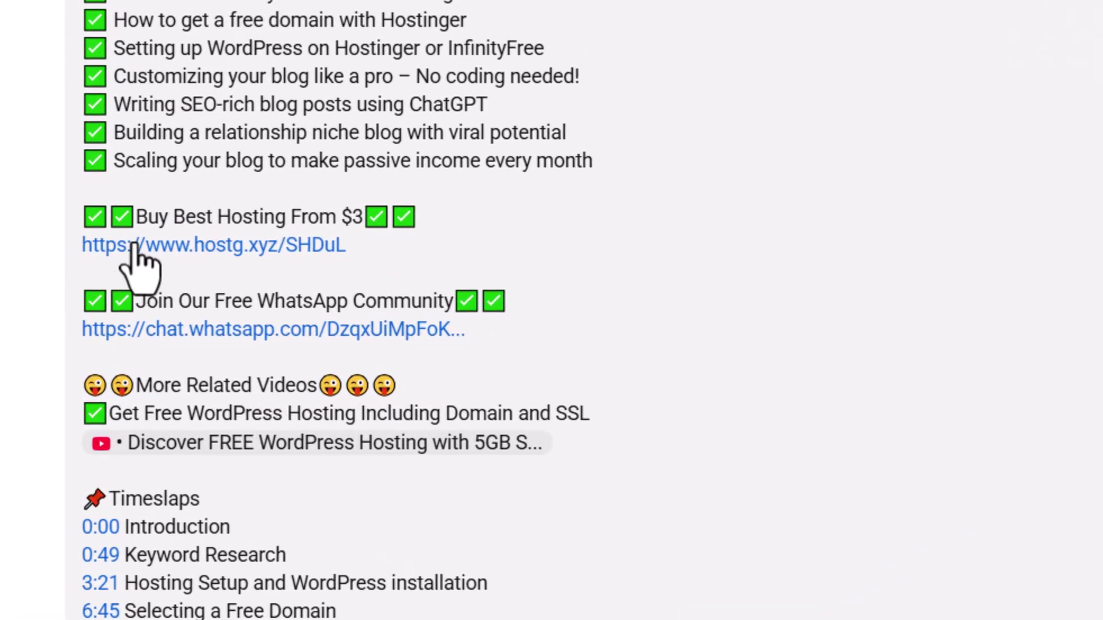
click(126, 258)
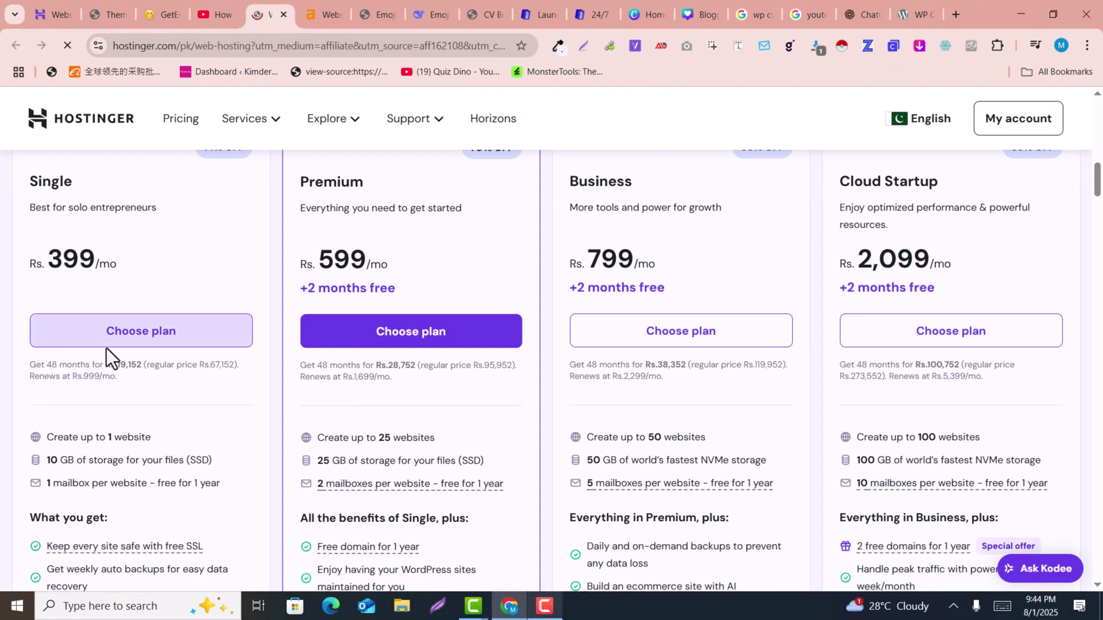
scroll(307, 268, up, 1)
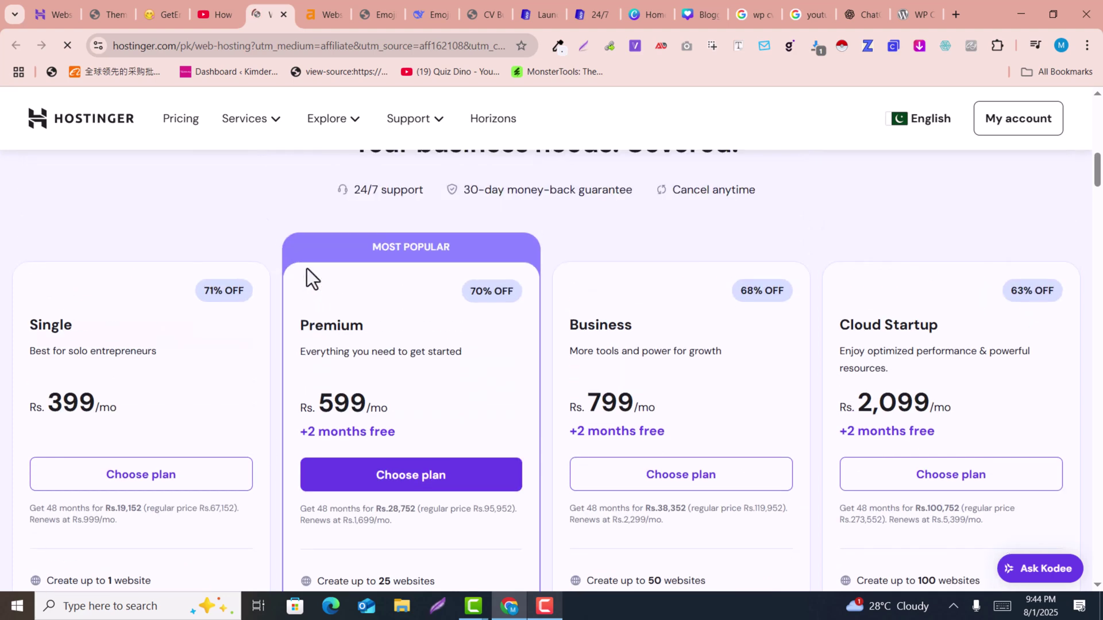
scroll(307, 268, down, 2)
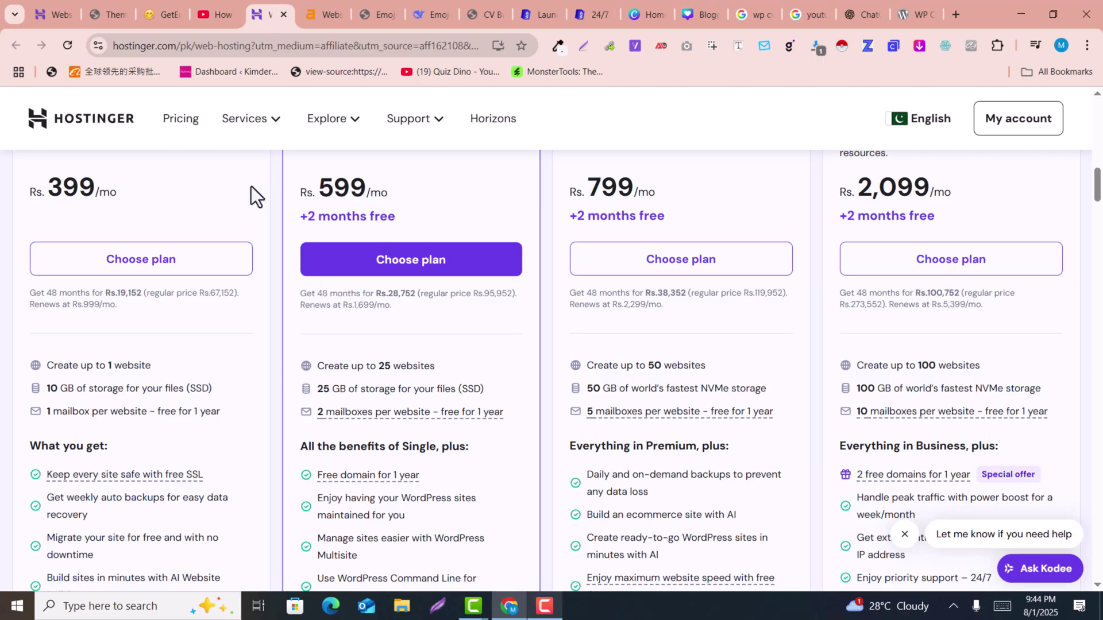
Scroll through Hostinger's pricing cards and return to the WordPress Themes page
scroll(211, 309, up, 3)
scroll(211, 309, up, 6)
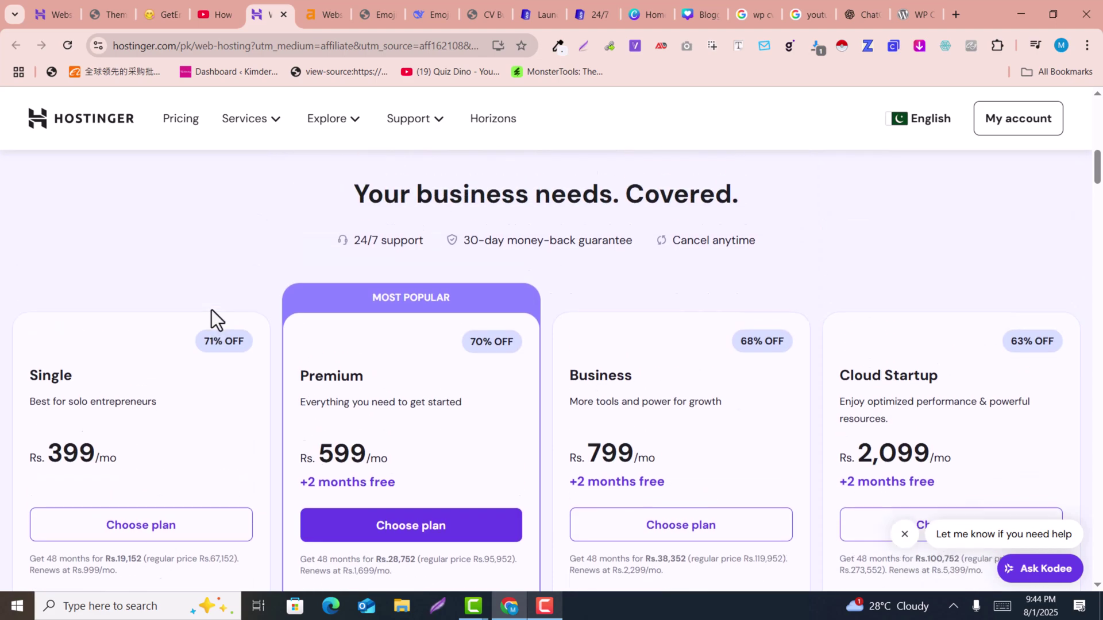
scroll(211, 310, down, 5)
scroll(211, 309, down, 3)
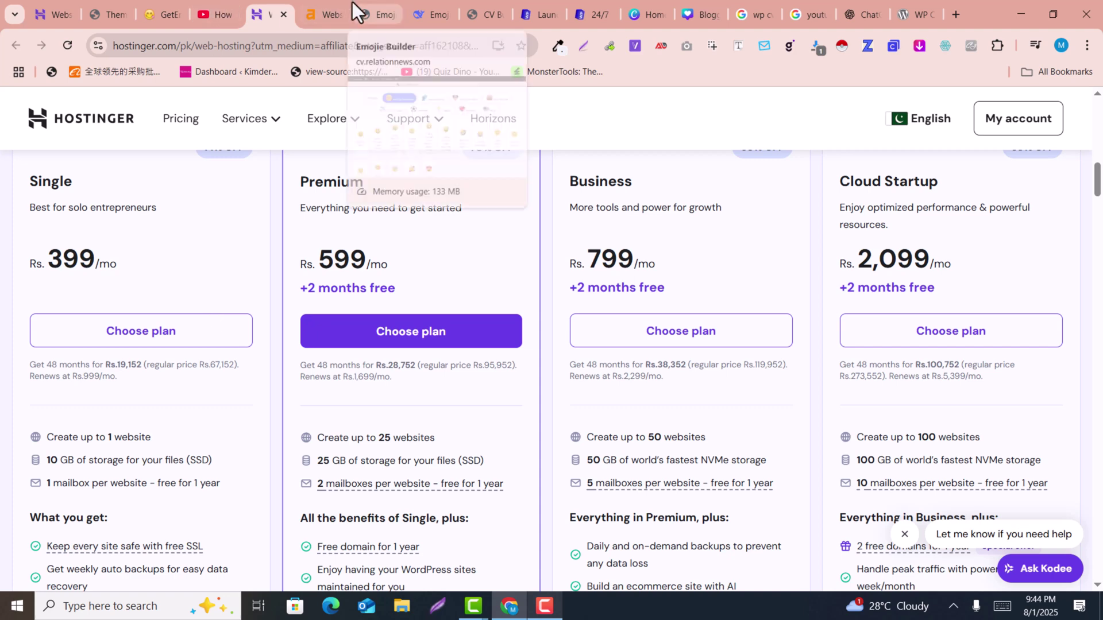
click(124, 13)
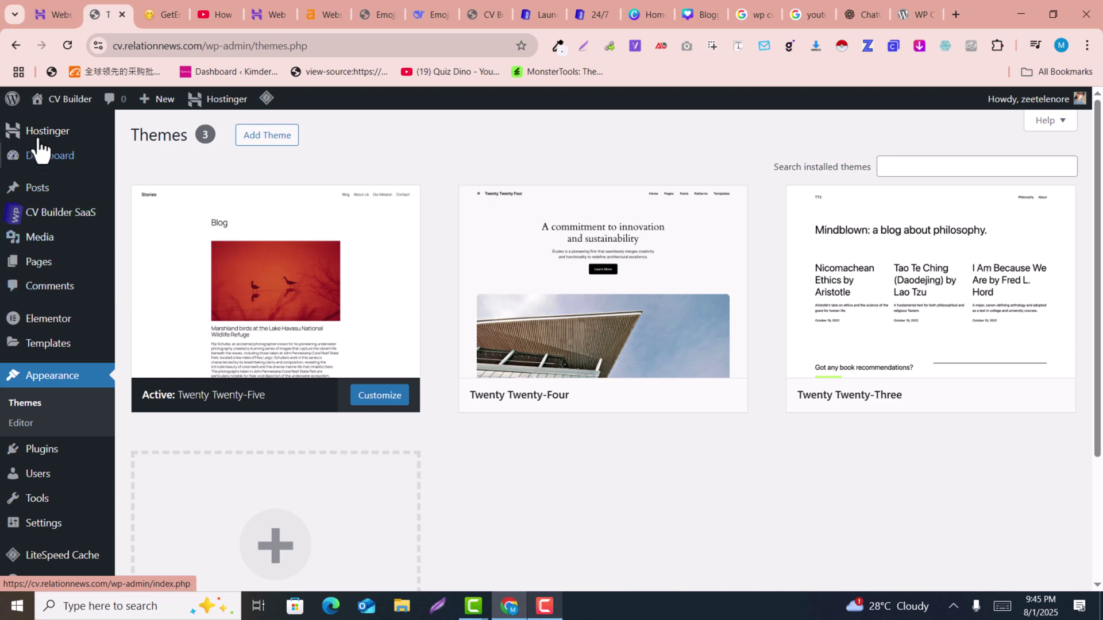
mouse_move(33, 147)
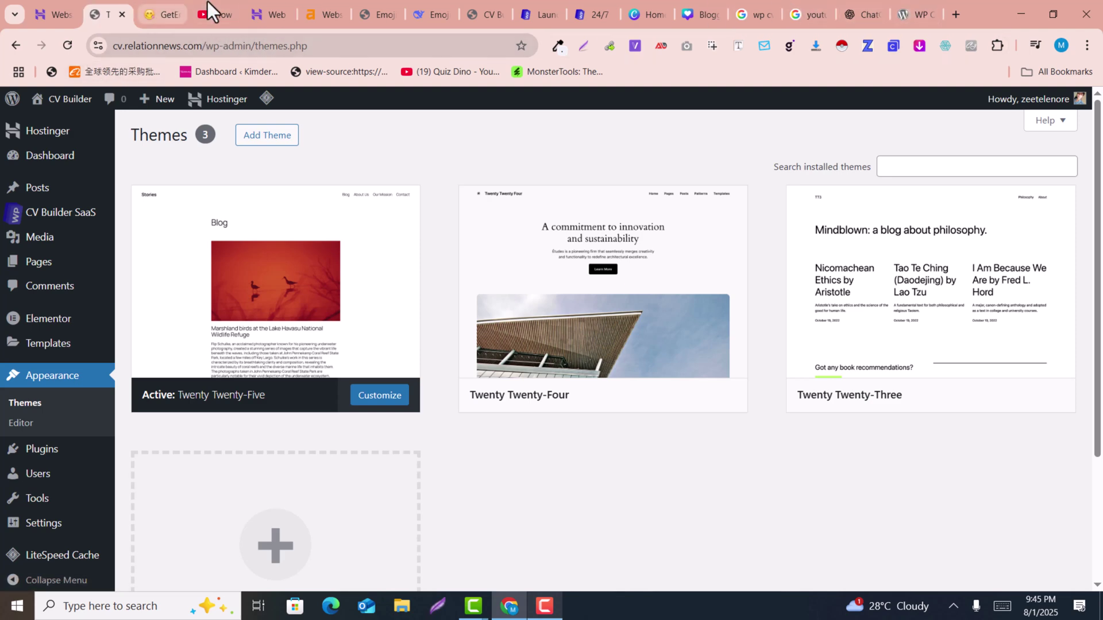
Start a new DeepSeek chat and paste the prepared emoji-page prompt
click(436, 3)
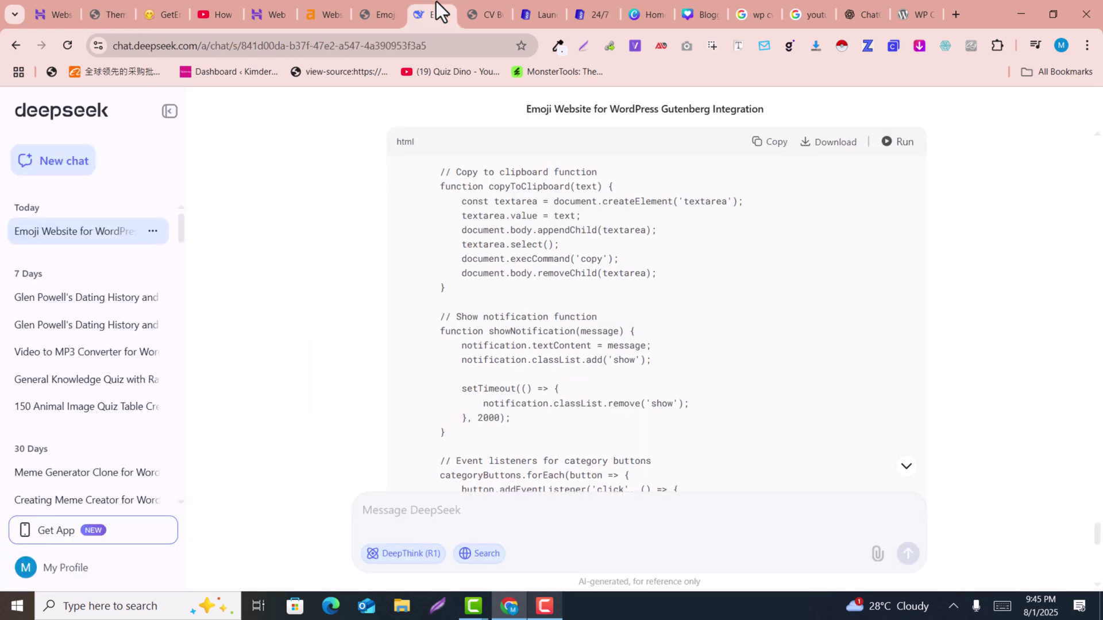
click(65, 168)
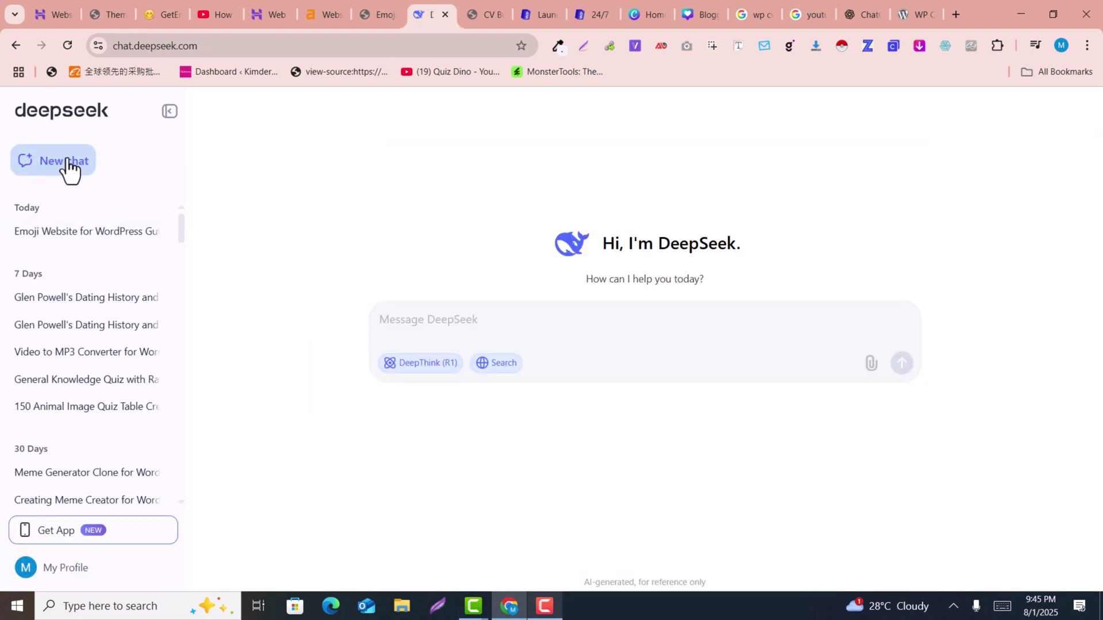
text(This is an Emojie Website, where from user can copy emjie by clicking on the emoji. https://getemoji.com/. Create a similar page by using all available emojies on this page as well as make a good design for the page, There should also be a search option and also categories the emojies by the categories as on this website is given. Make an inline javascript page that I can directly copy and paste inside WordPress gutenburg builde)
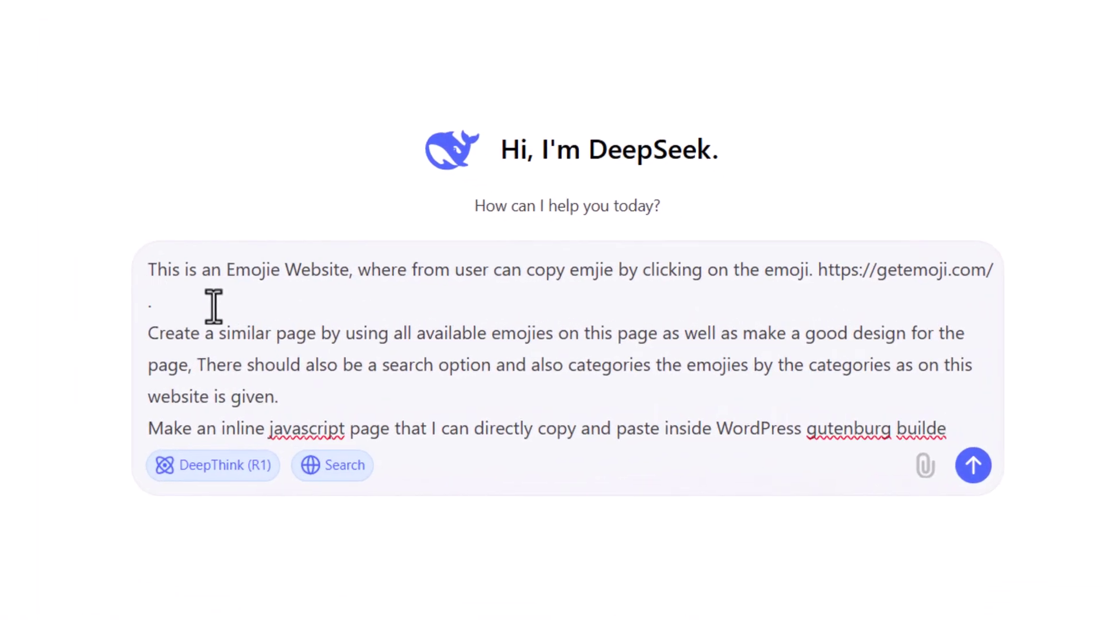
Correct the prompt's last word to 'builder' and send it to DeepSeek
drag(821, 271, 1002, 274)
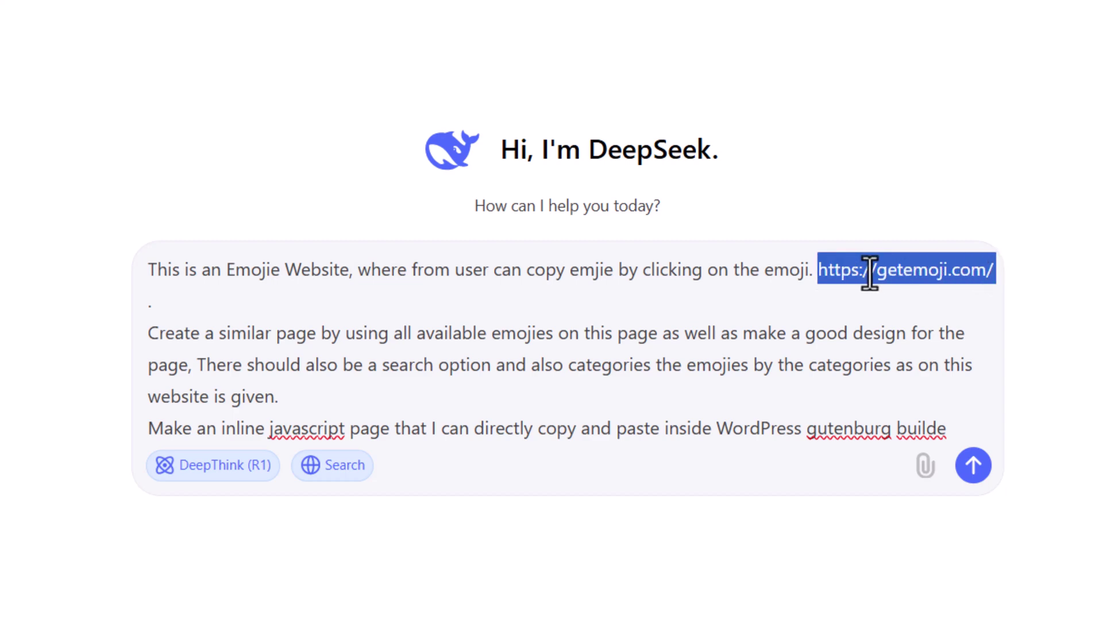
click(835, 270)
drag(819, 271, 991, 270)
click(951, 430)
text(r)
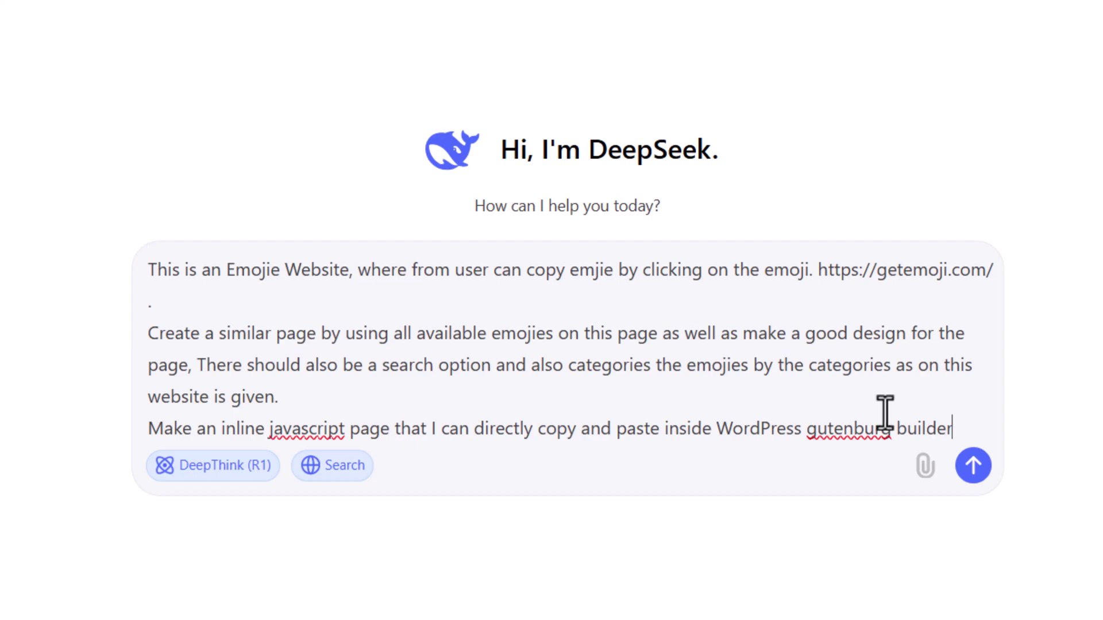
click(971, 466)
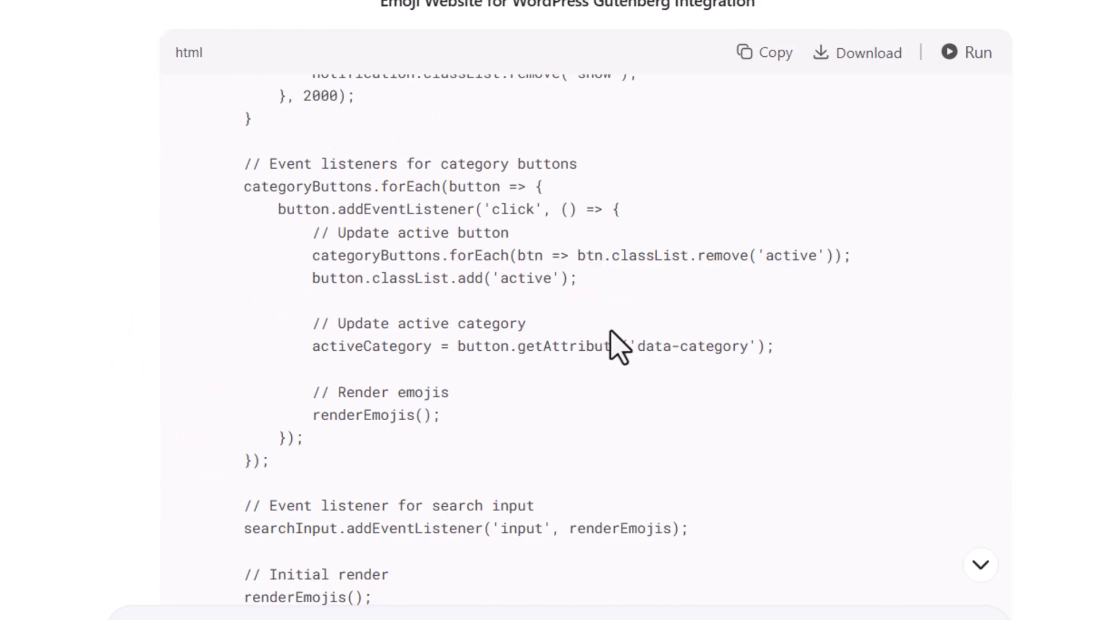
Review DeepSeek's HTML code with inline CSS and JavaScript, then return to WordPress Themes
scroll(618, 344, up, 15)
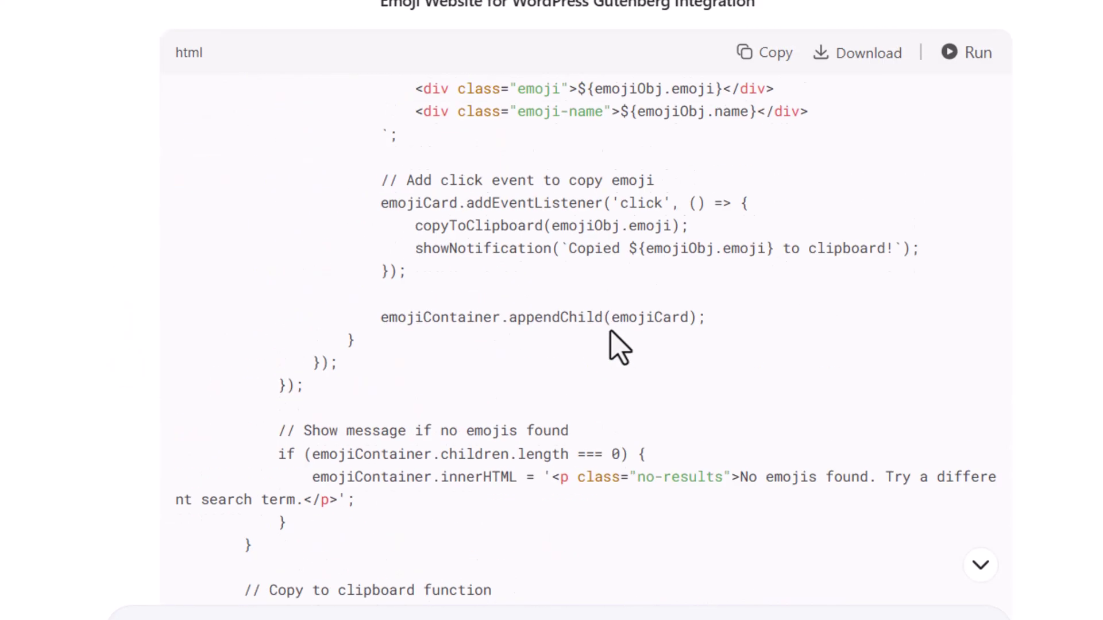
scroll(586, 322, up, 20)
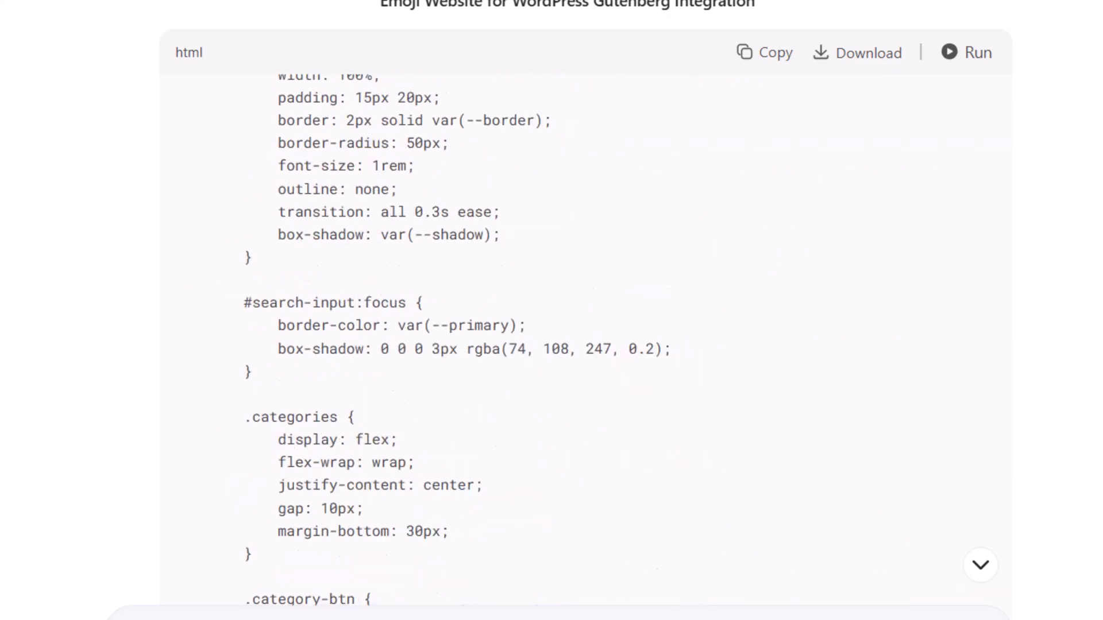
scroll(586, 322, down, 15)
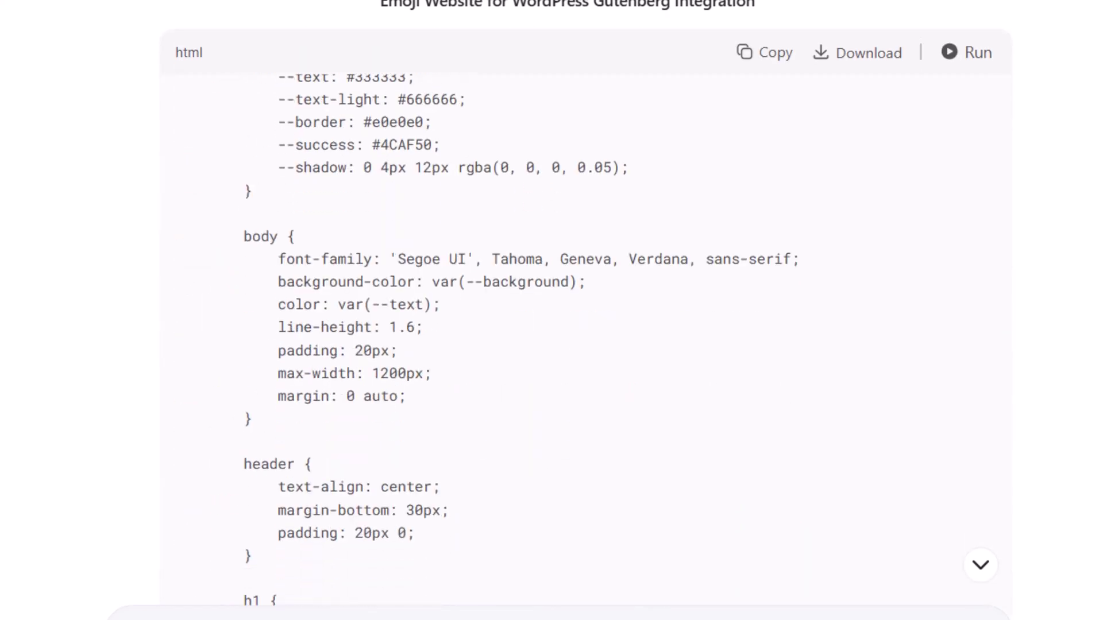
scroll(638, 316, up, 4)
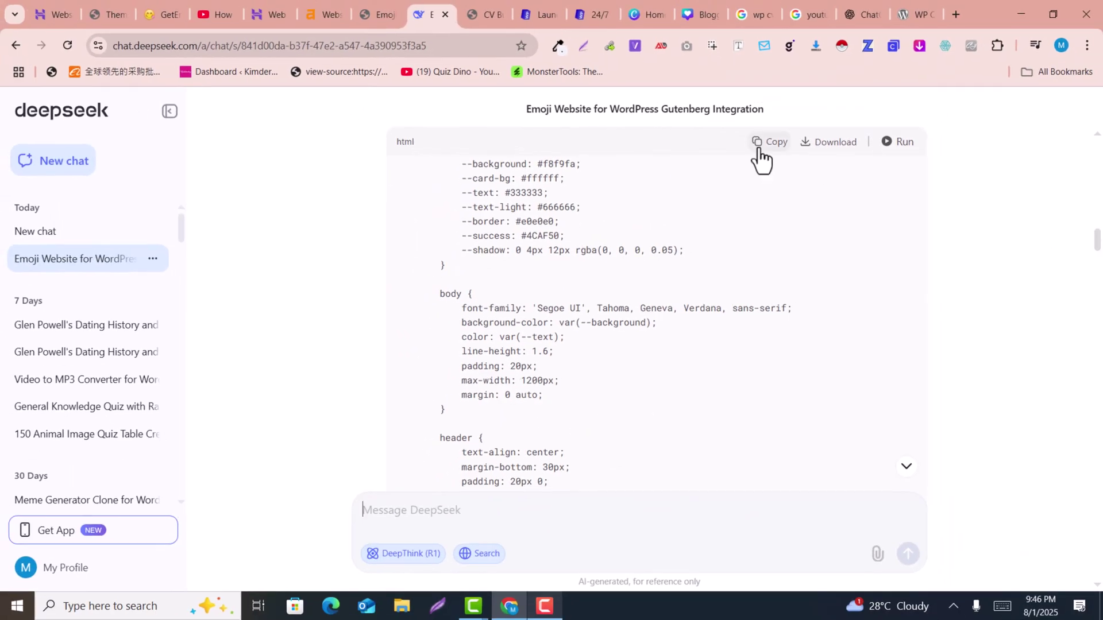
scroll(603, 364, down, 1)
drag(419, 13, 125, 1)
Create a new post from the WordPress Posts menu
click(125, 1)
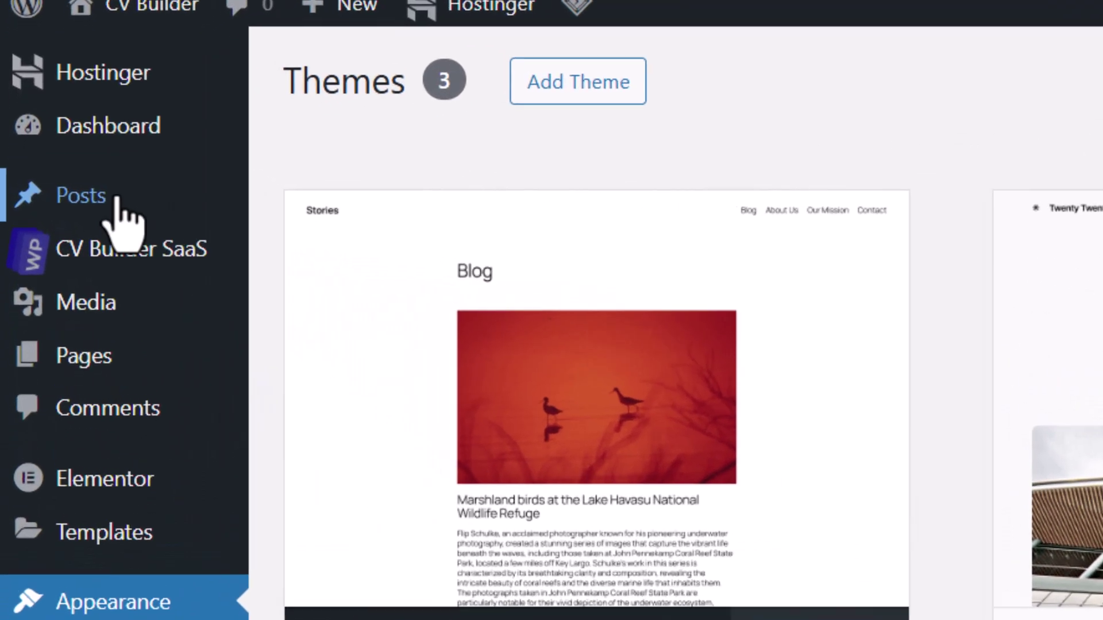
mouse_move(71, 197)
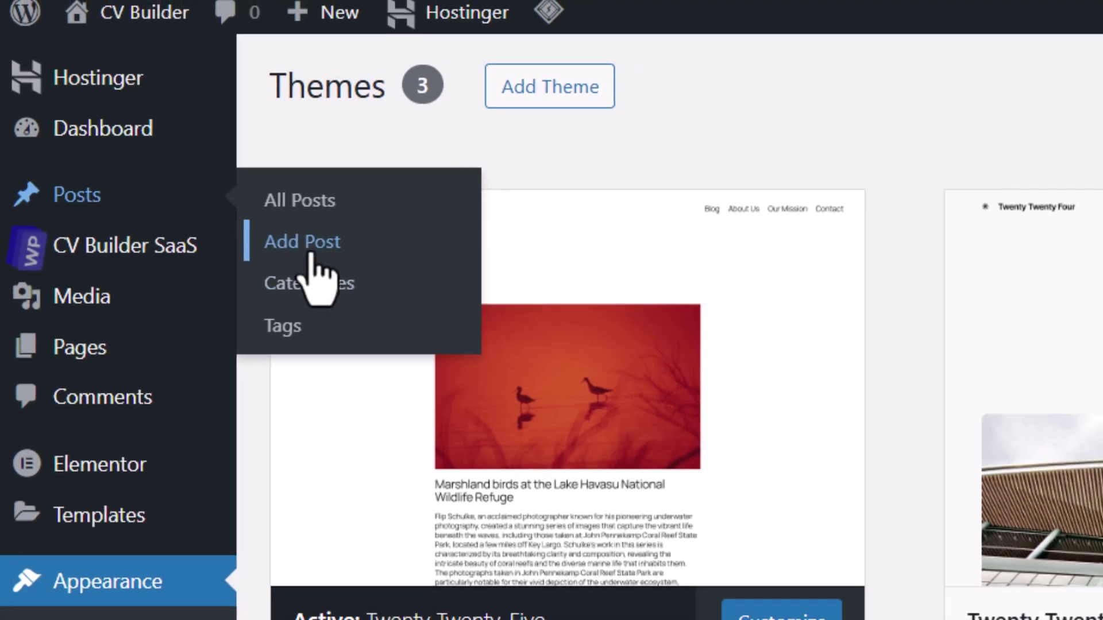
click(331, 260)
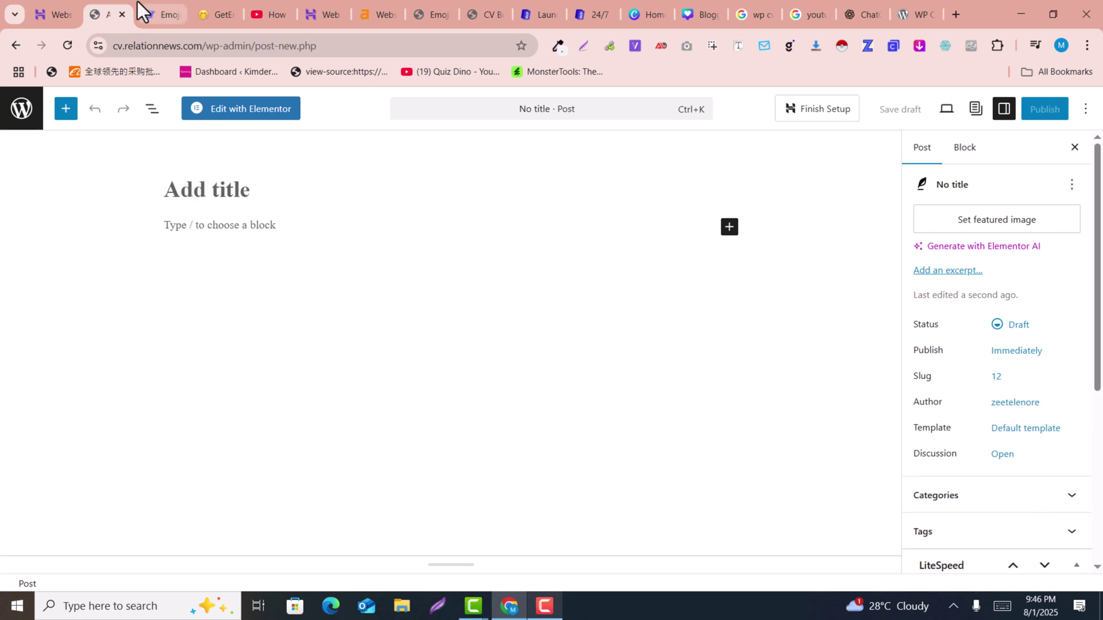
Look over DeepSeek's generated emoji-page code in the chat
mouse_move(147, 2)
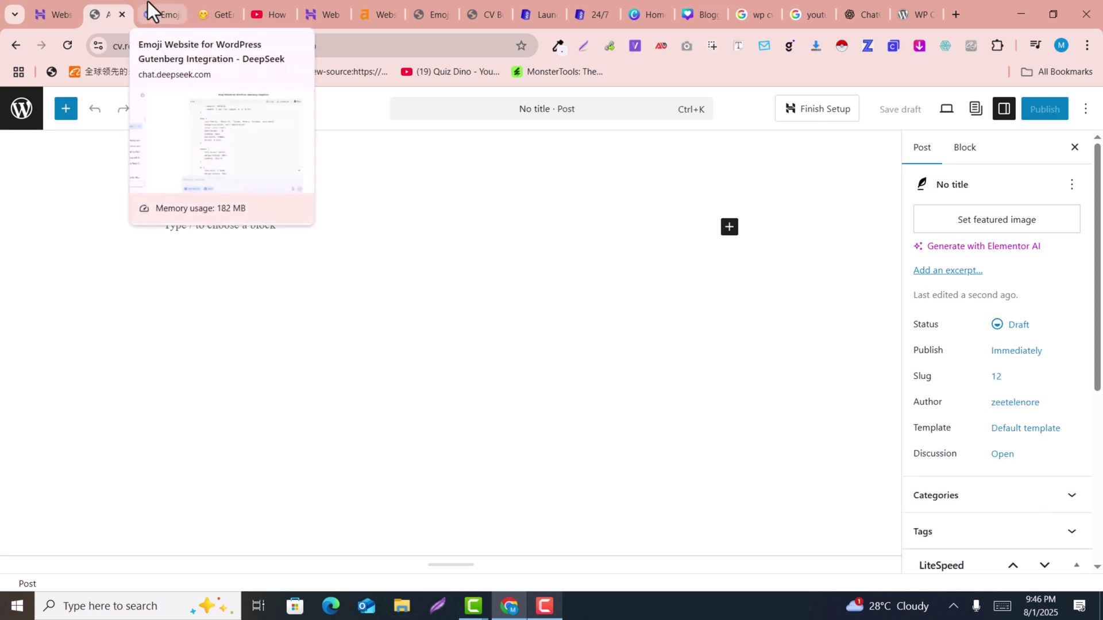
click(147, 1)
scroll(496, 438, up, 10)
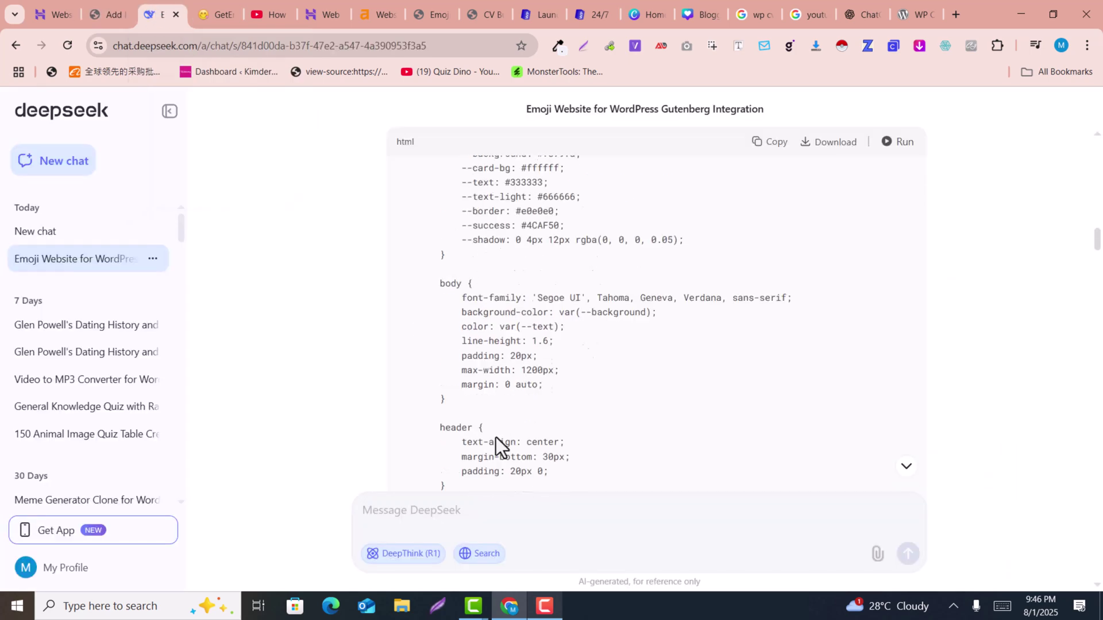
scroll(498, 440, down, 3)
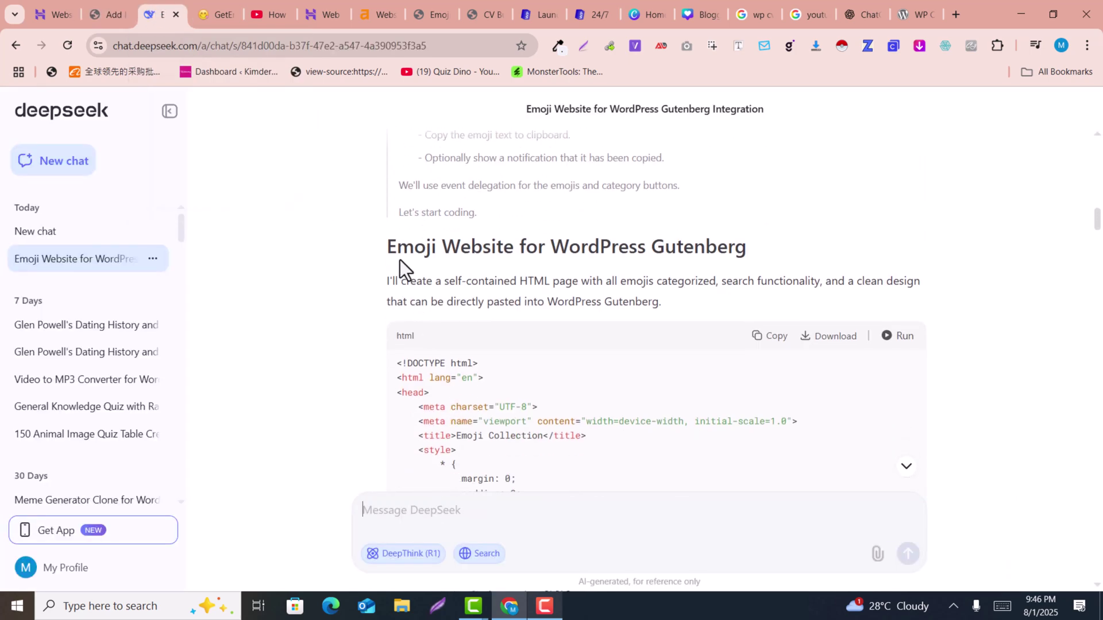
drag(381, 248, 447, 247)
key(ctrl+c)
Title the new post 'Emoji Builder'
click(137, 9)
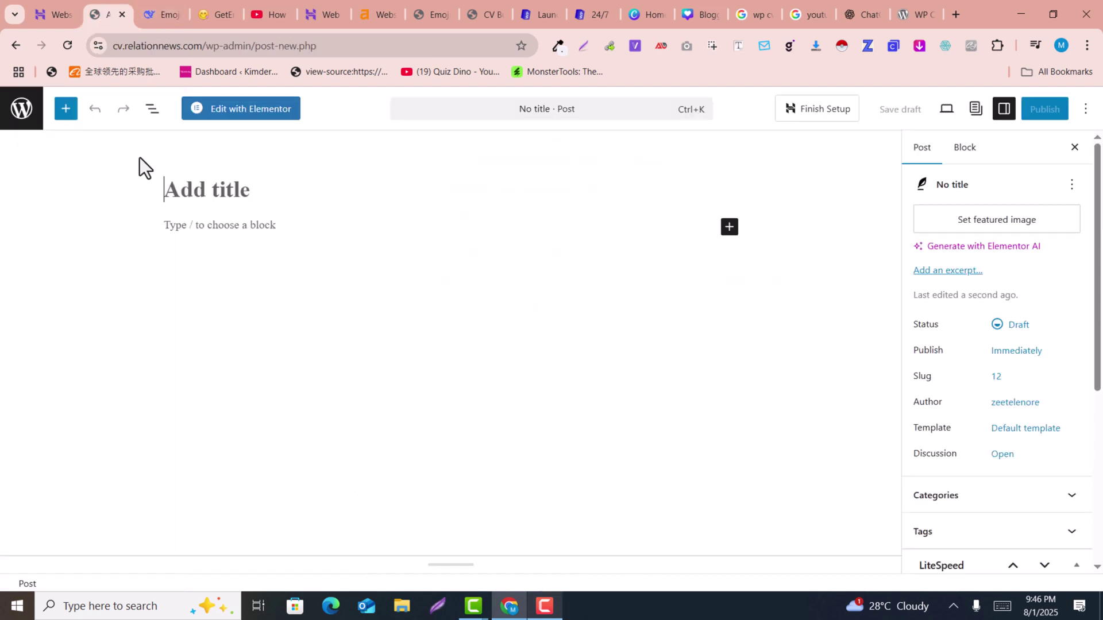
click(212, 185)
key(ctrl+v)
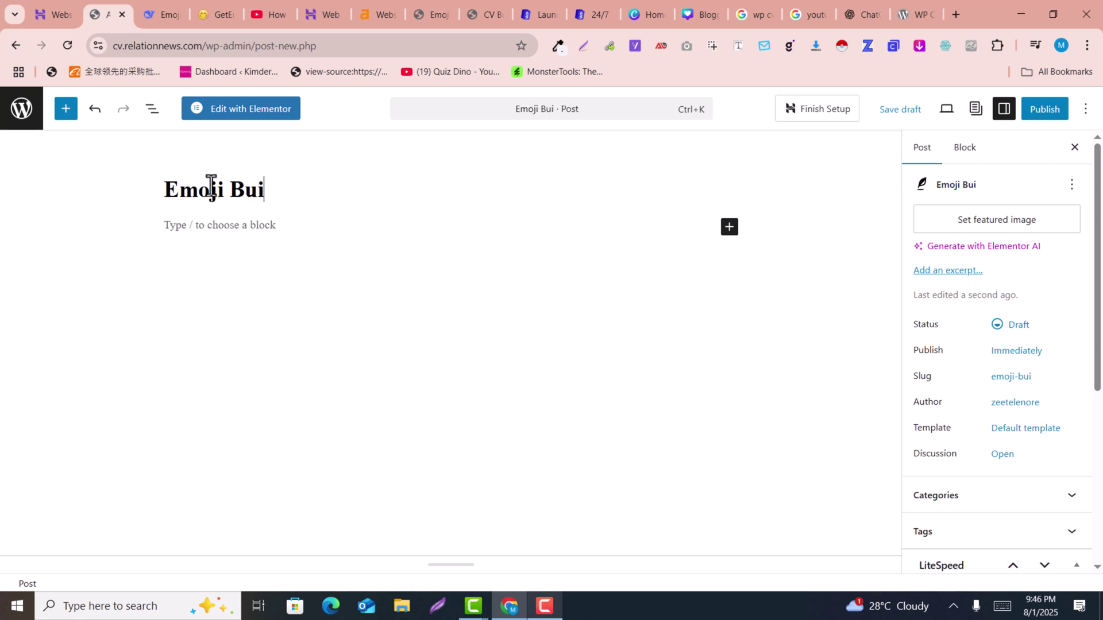
Add a Custom HTML block and paste DeepSeek's emoji collection code into it
click(231, 224)
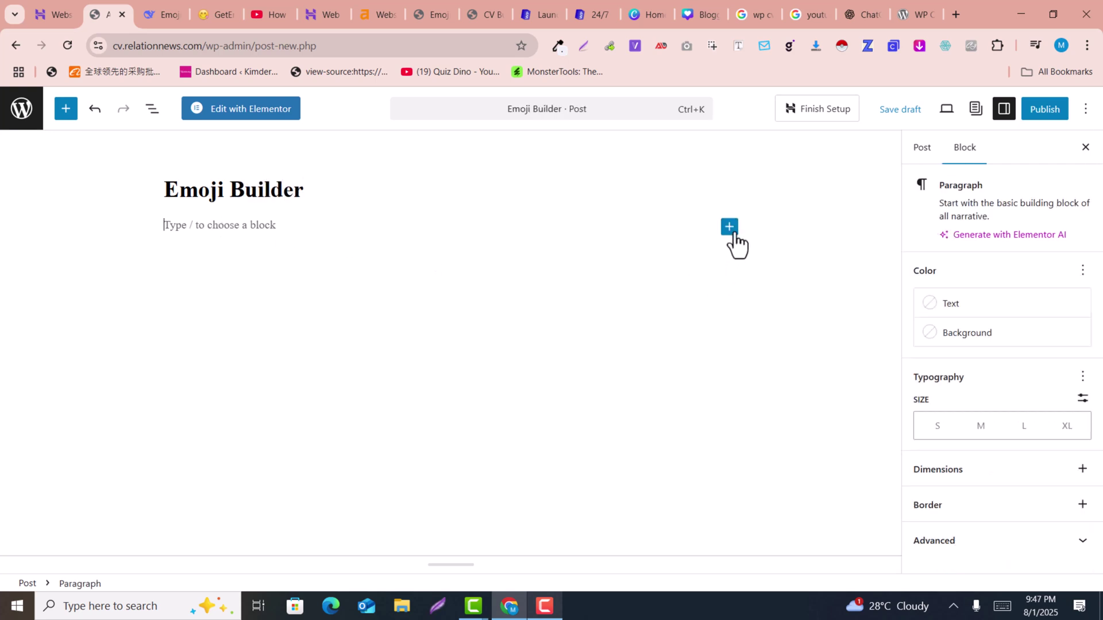
click(733, 235)
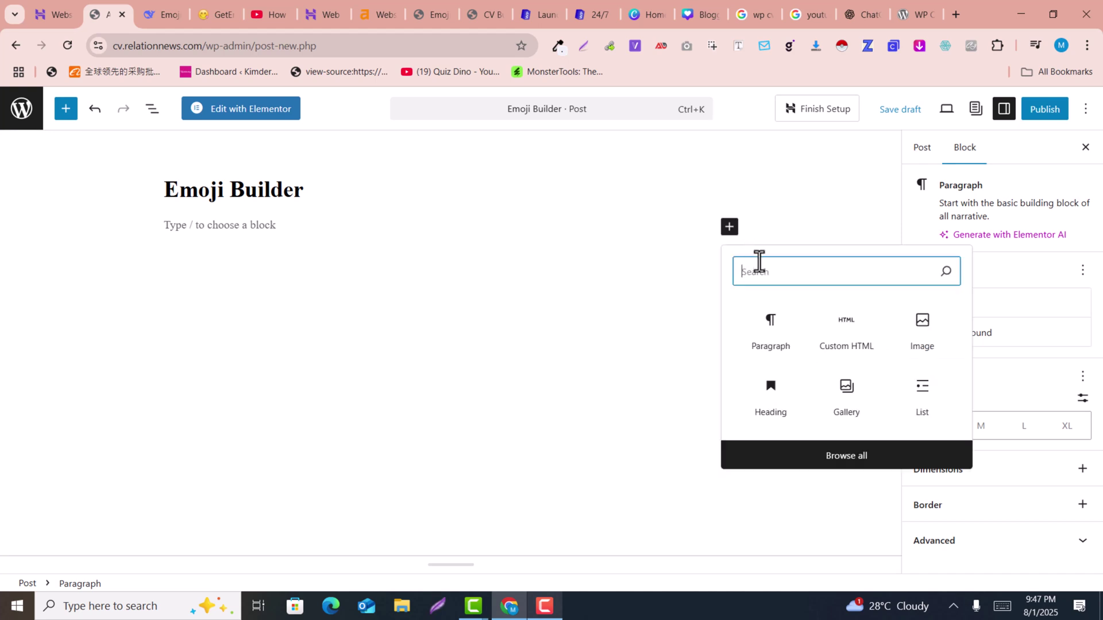
text(html)
click(768, 344)
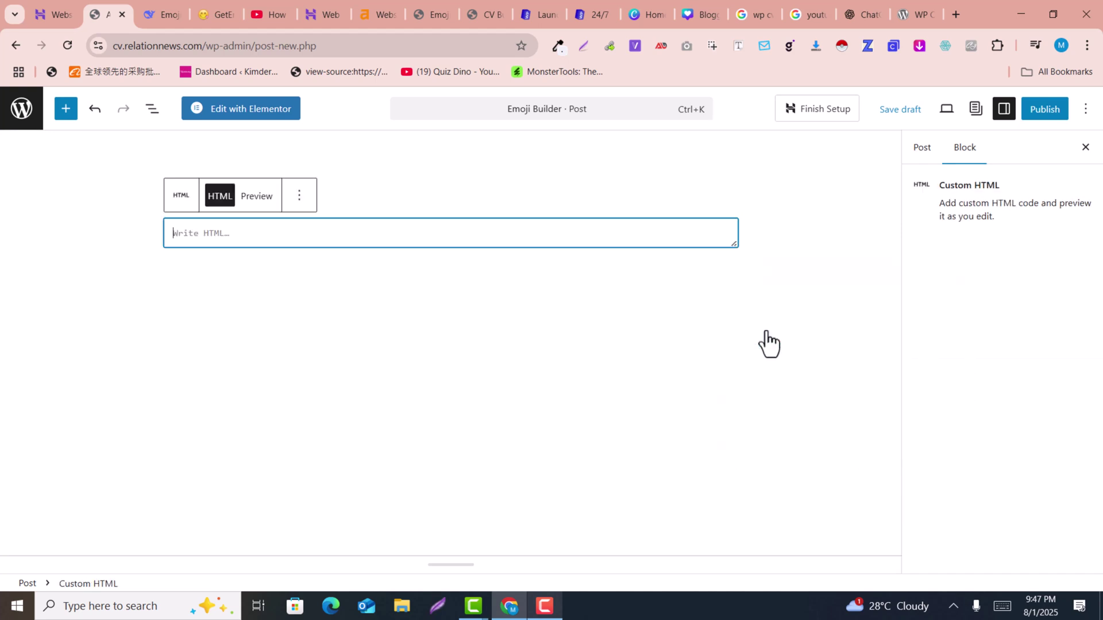
click(150, 1)
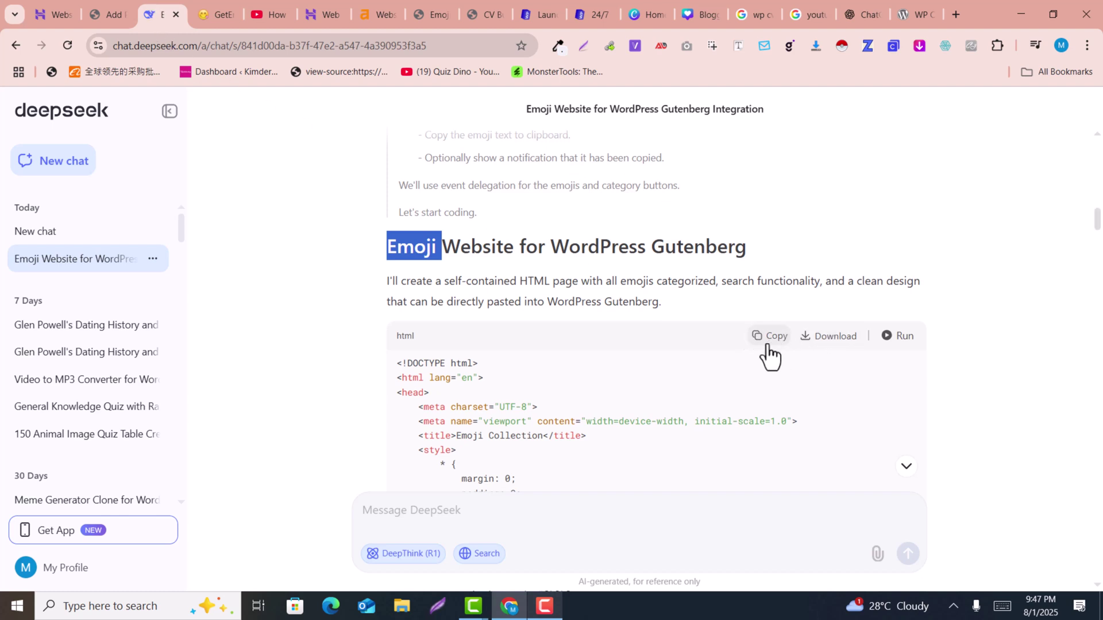
click(108, 3)
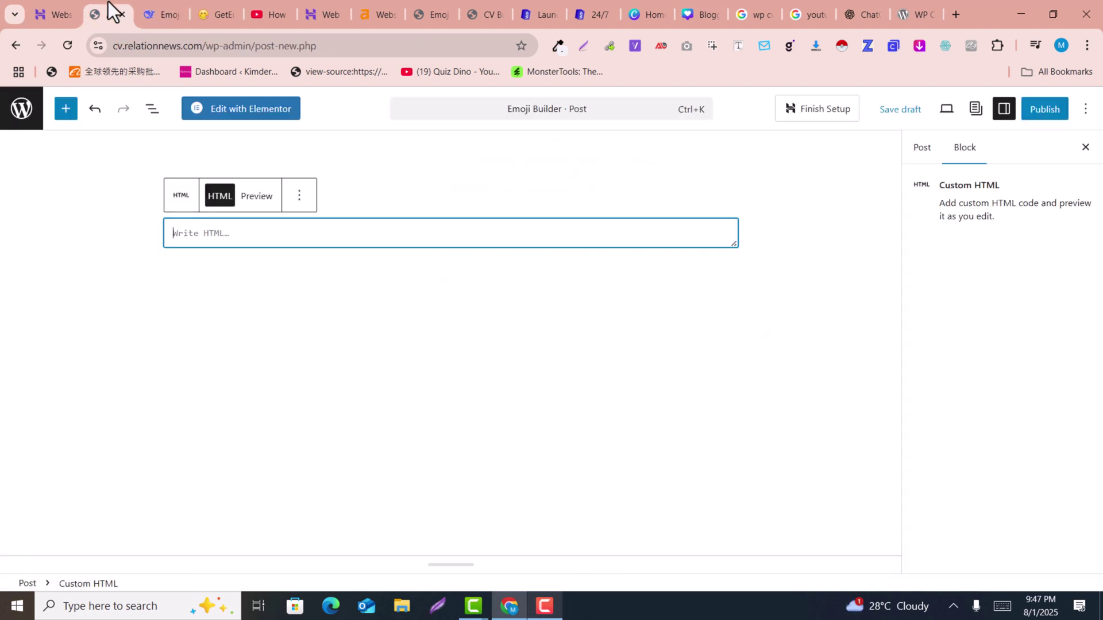
key(ctrl+v)
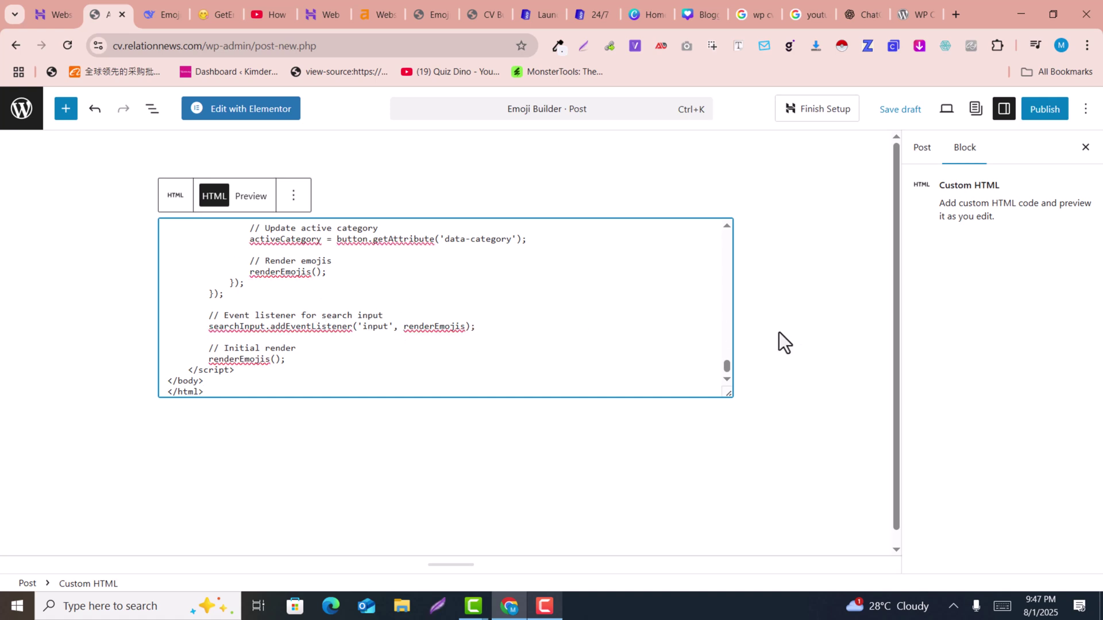
key(Page_Up)
key(Page_Up)
key(Page_Up)
key(Page_Up)
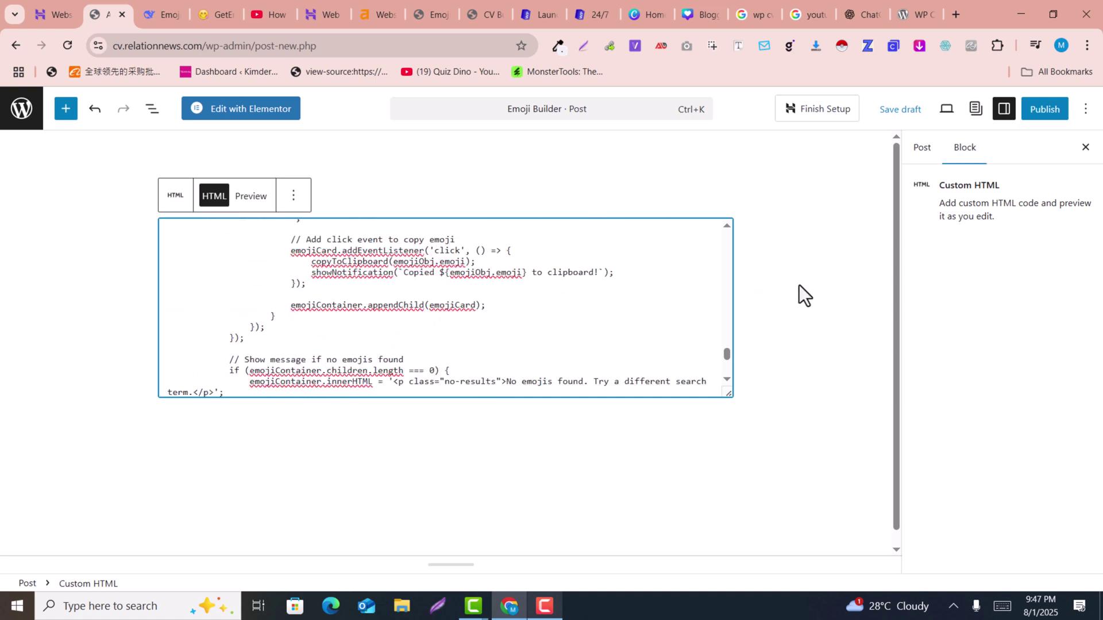
Publish 'Emoji Builder' from the post settings and copy the live post's URL
click(889, 383)
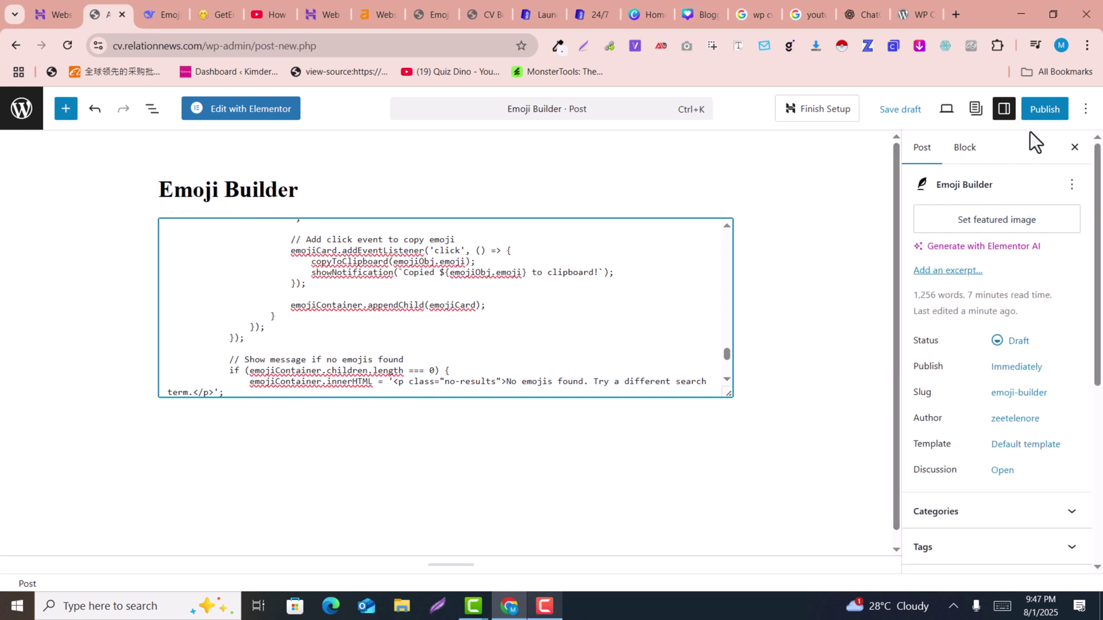
click(1046, 115)
click(1046, 115)
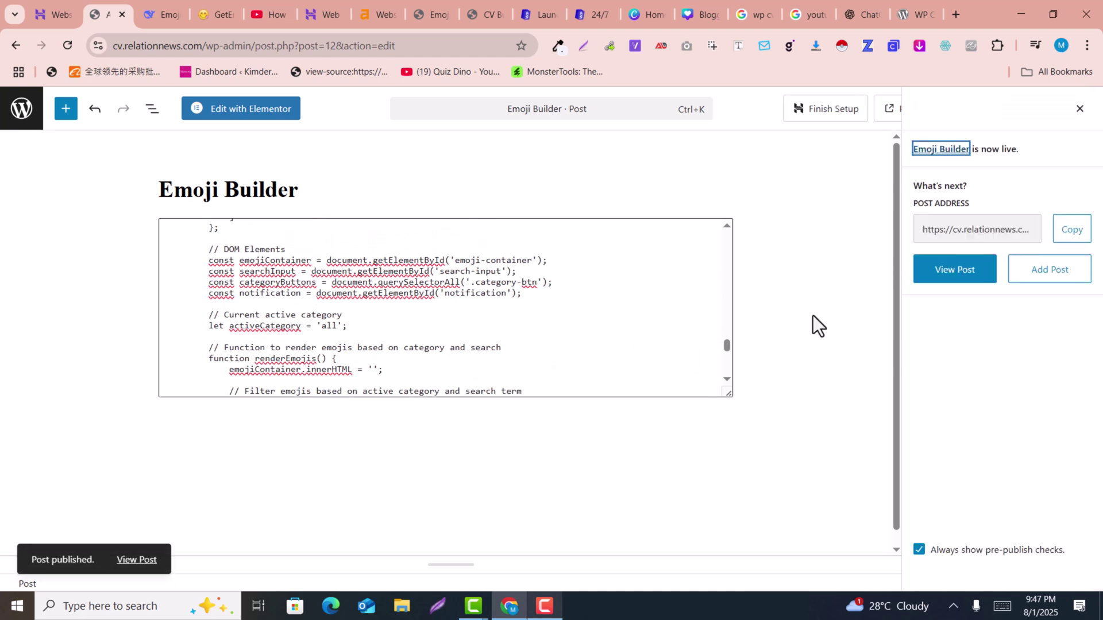
click(1072, 230)
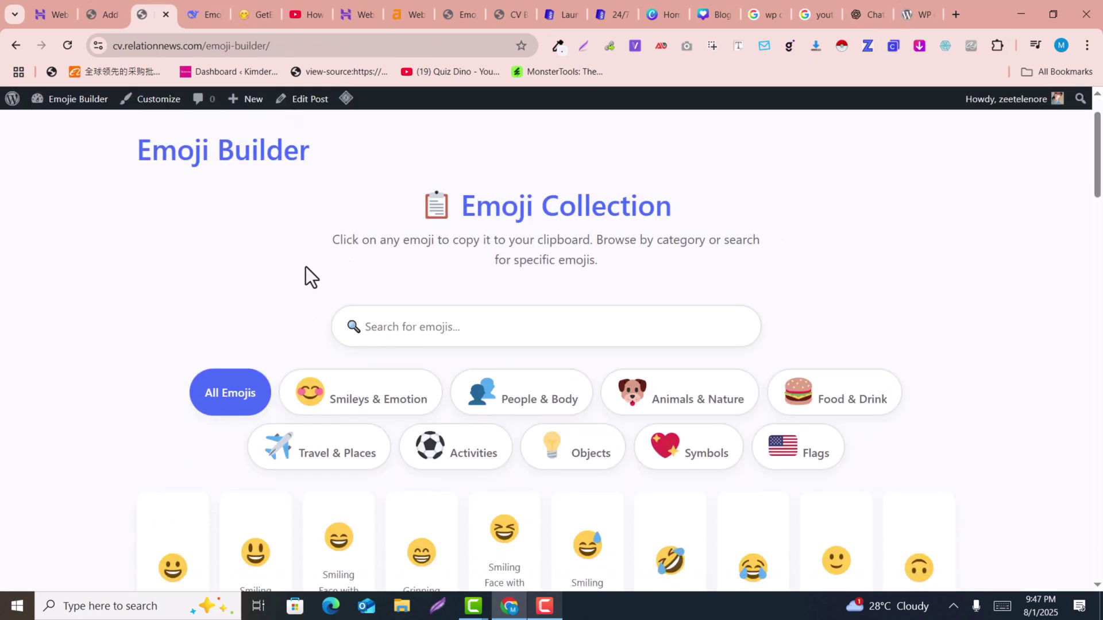
Try each category filter on the live post, Smileys & Emotion through Travel & Places, then All
click(389, 327)
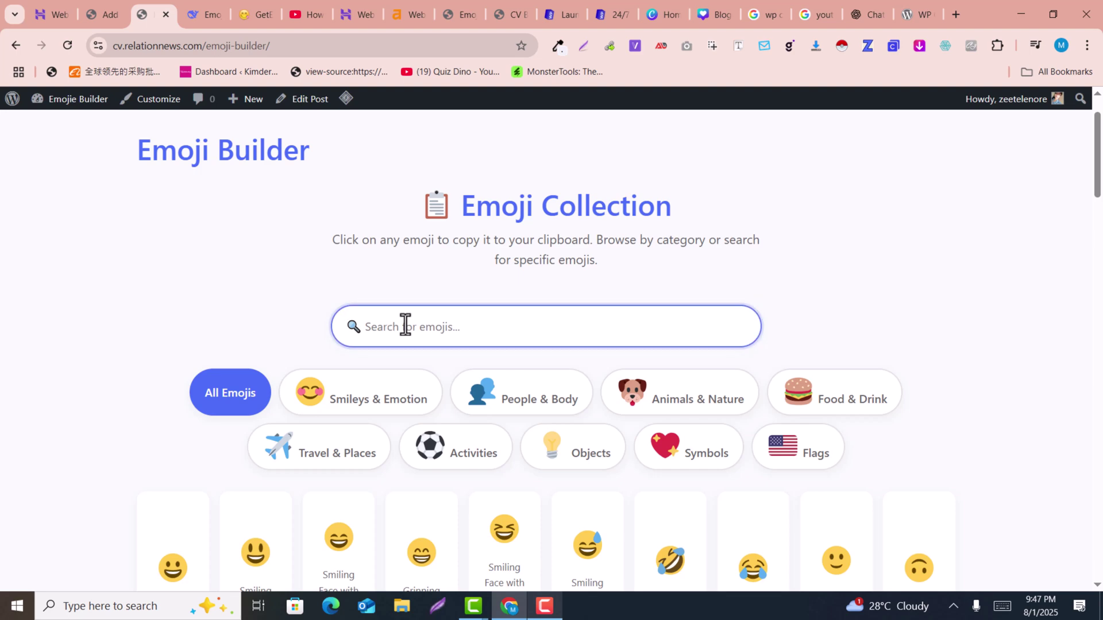
click(337, 408)
click(545, 413)
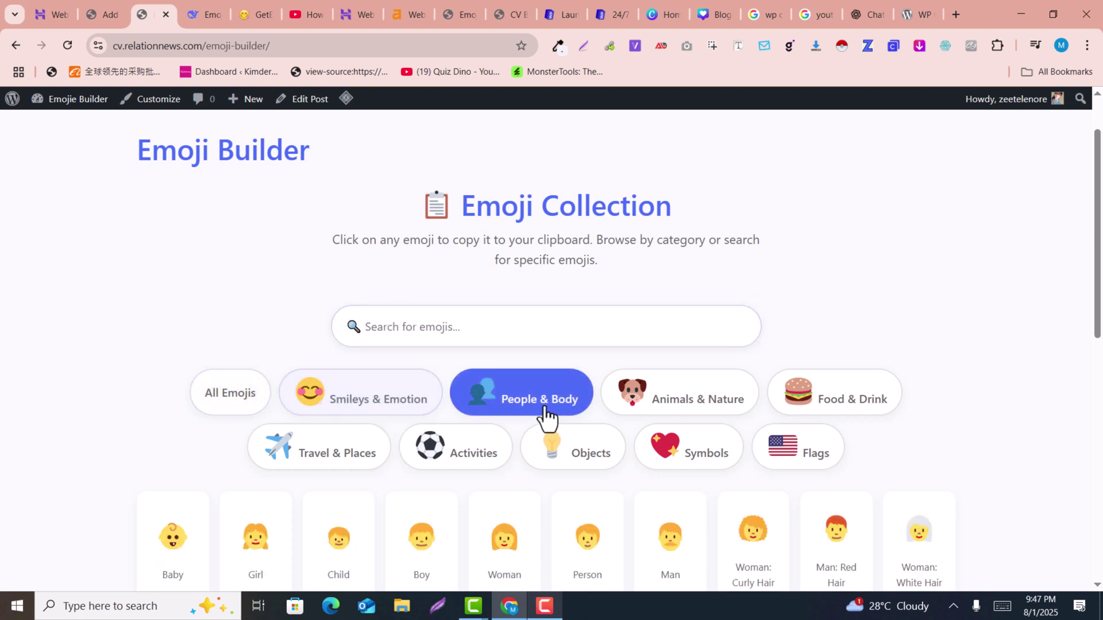
scroll(534, 402, down, 3)
click(687, 185)
click(815, 189)
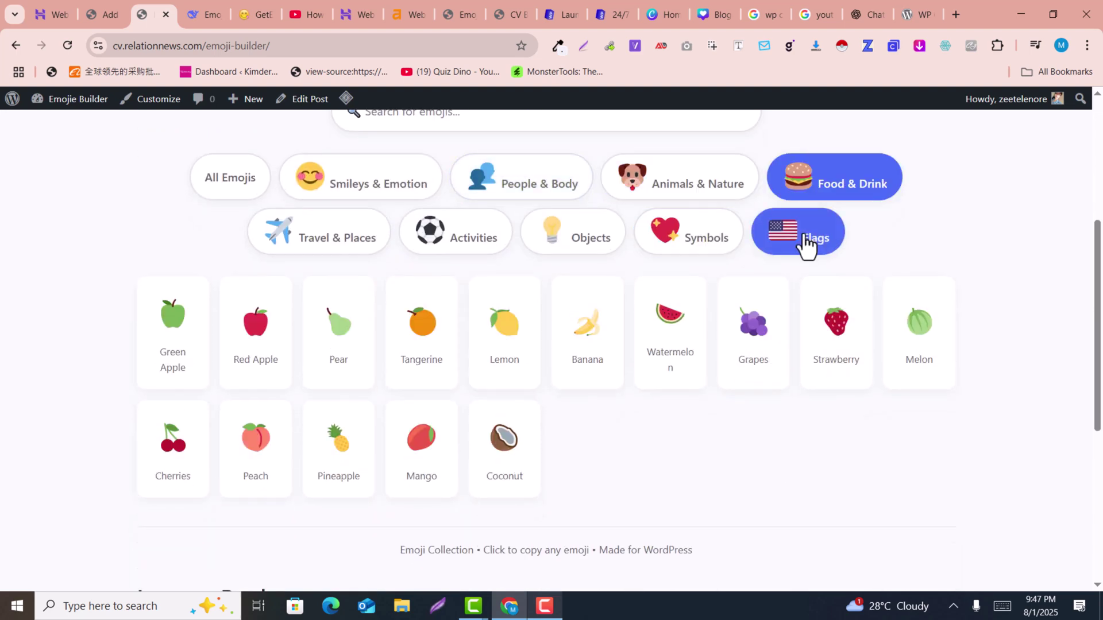
click(805, 237)
click(569, 236)
click(460, 235)
click(352, 237)
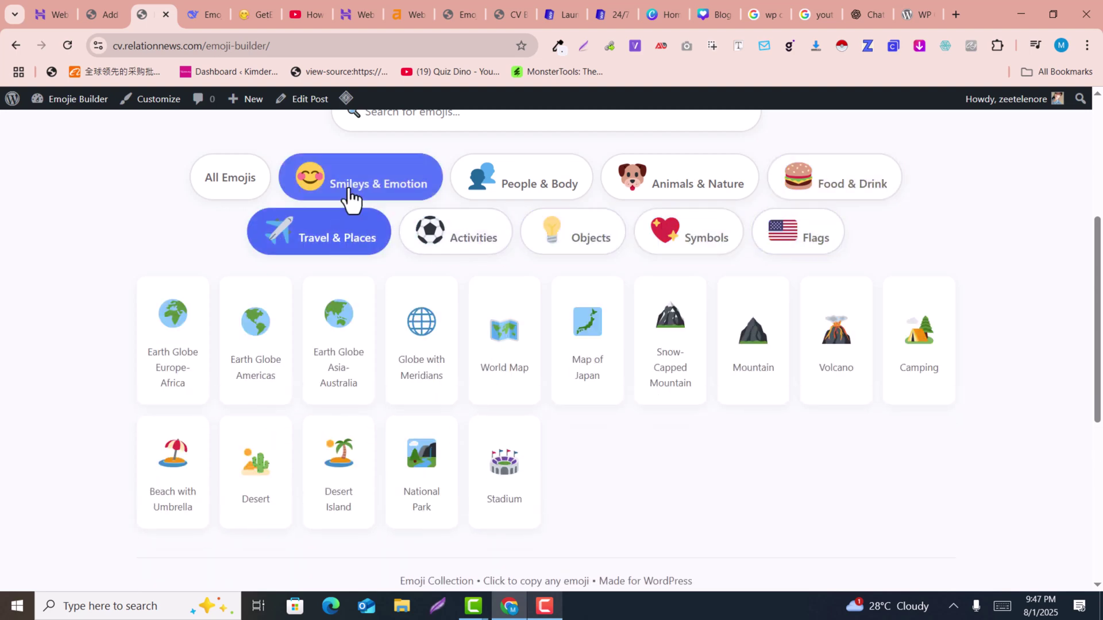
click(351, 184)
click(239, 183)
Copy the Grinning Face emoji and paste it into the address bar to verify copying
scroll(345, 396, down, 2)
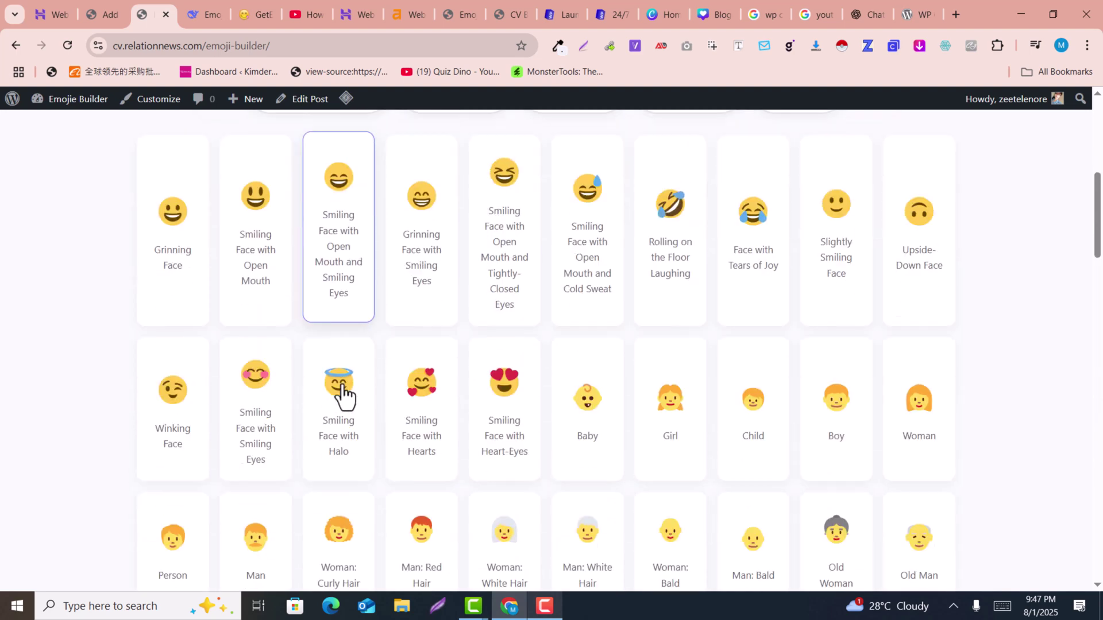
click(170, 251)
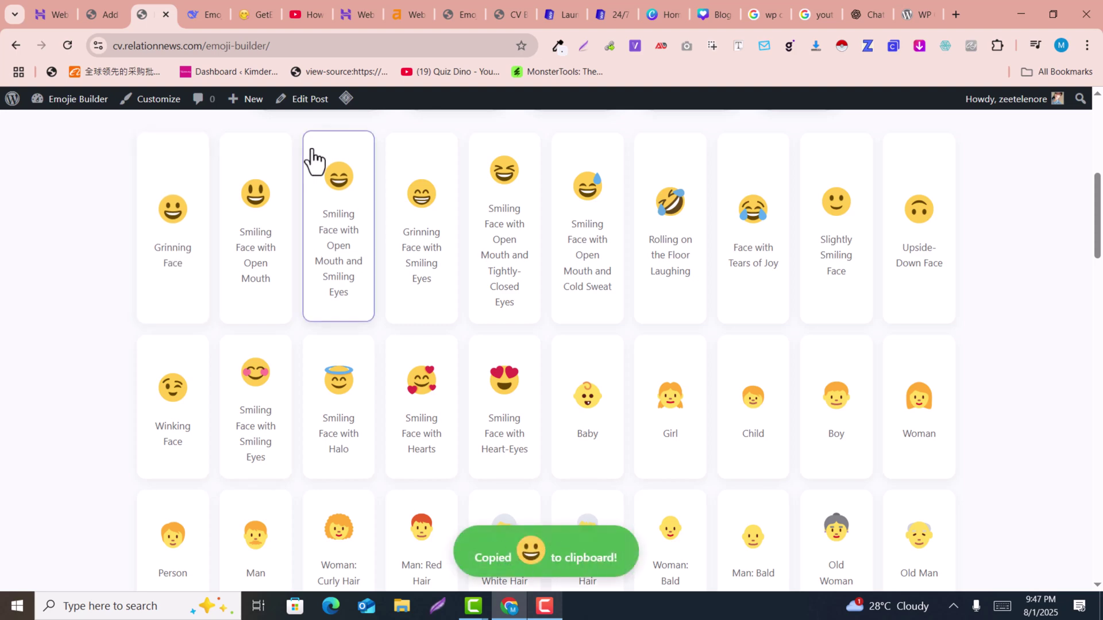
click(280, 50)
key(ctrl+v)
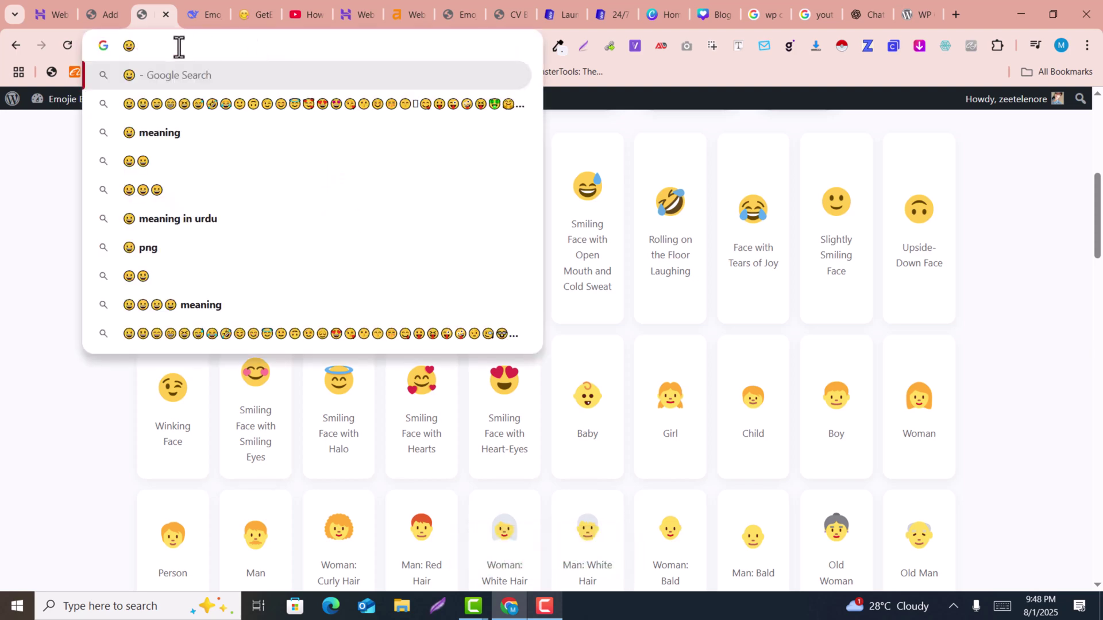
click(33, 235)
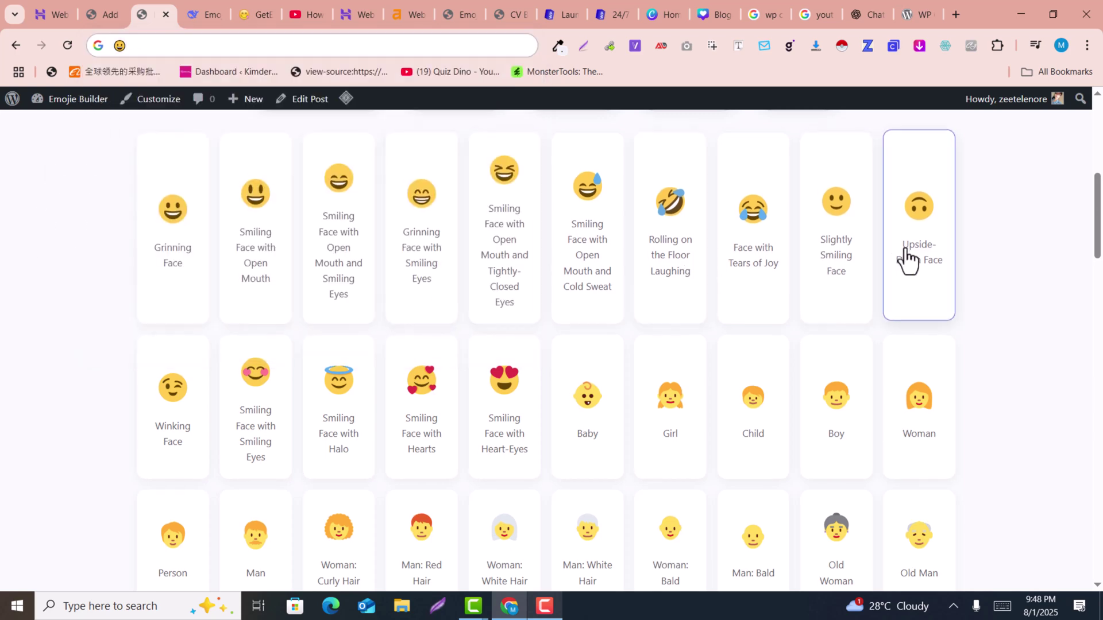
Copy another emoji card and scroll the All Emojis grid down to Travel & Places
scroll(615, 436, down, 4)
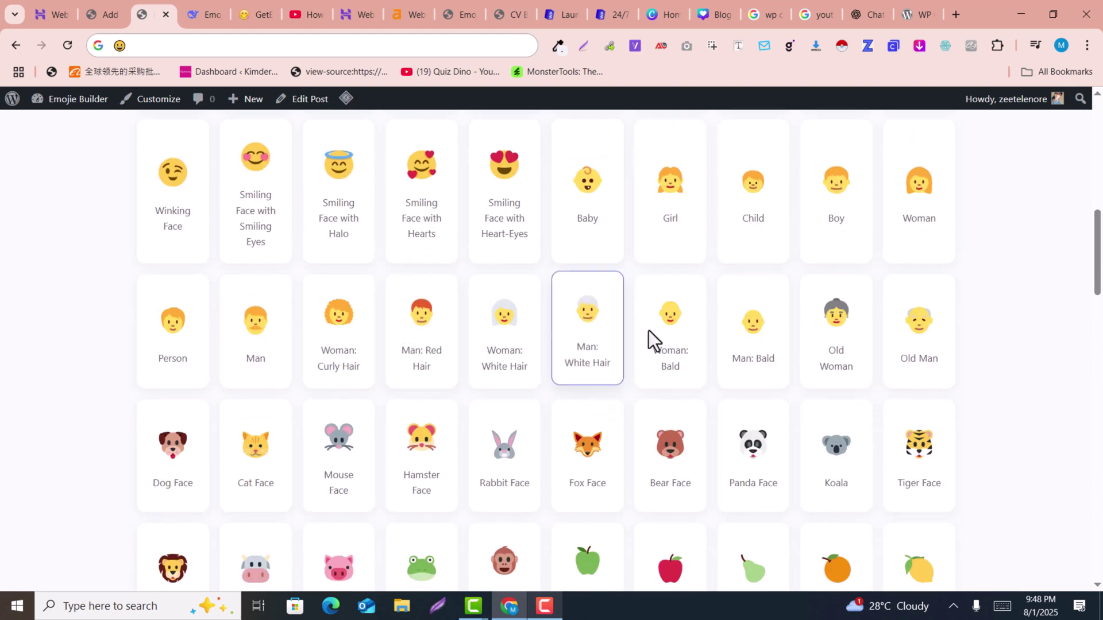
click(891, 351)
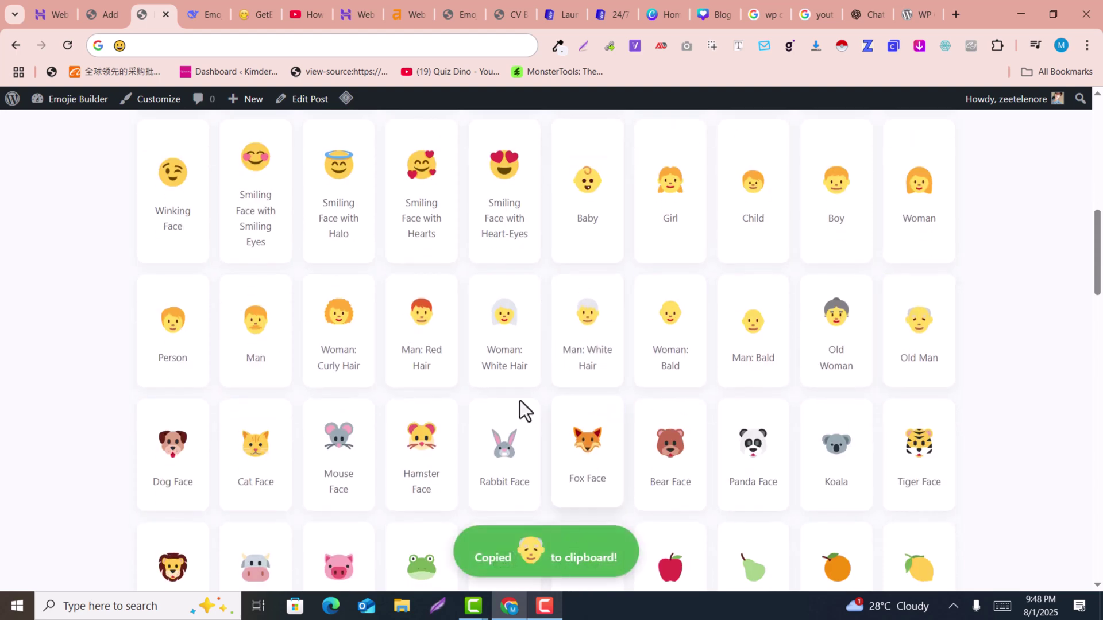
scroll(511, 449, up, 12)
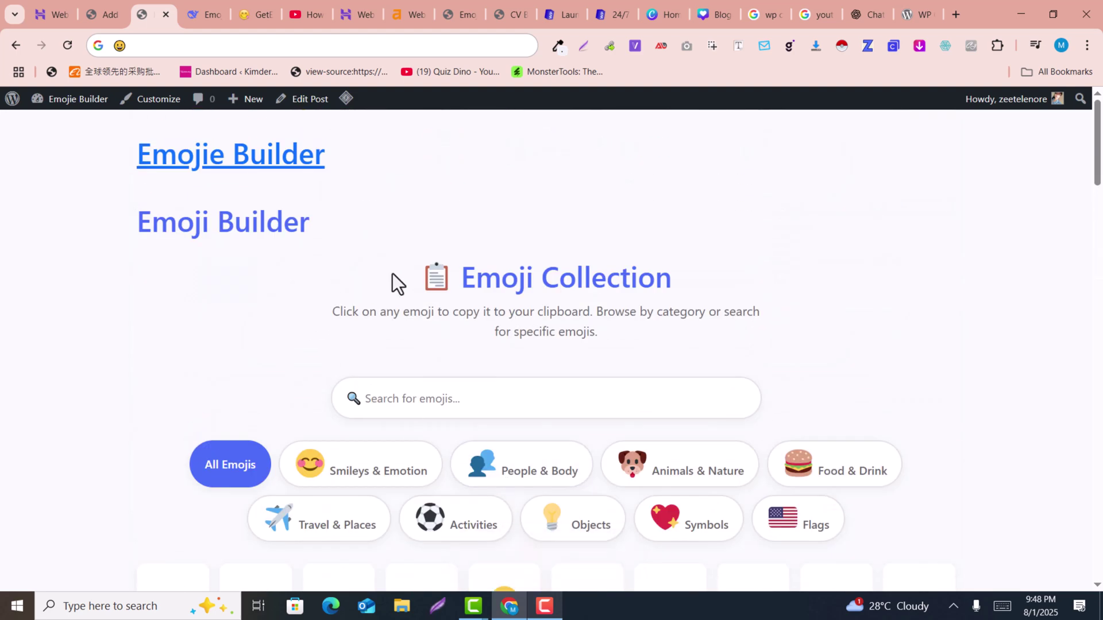
scroll(384, 255, down, 6)
scroll(385, 255, down, 7)
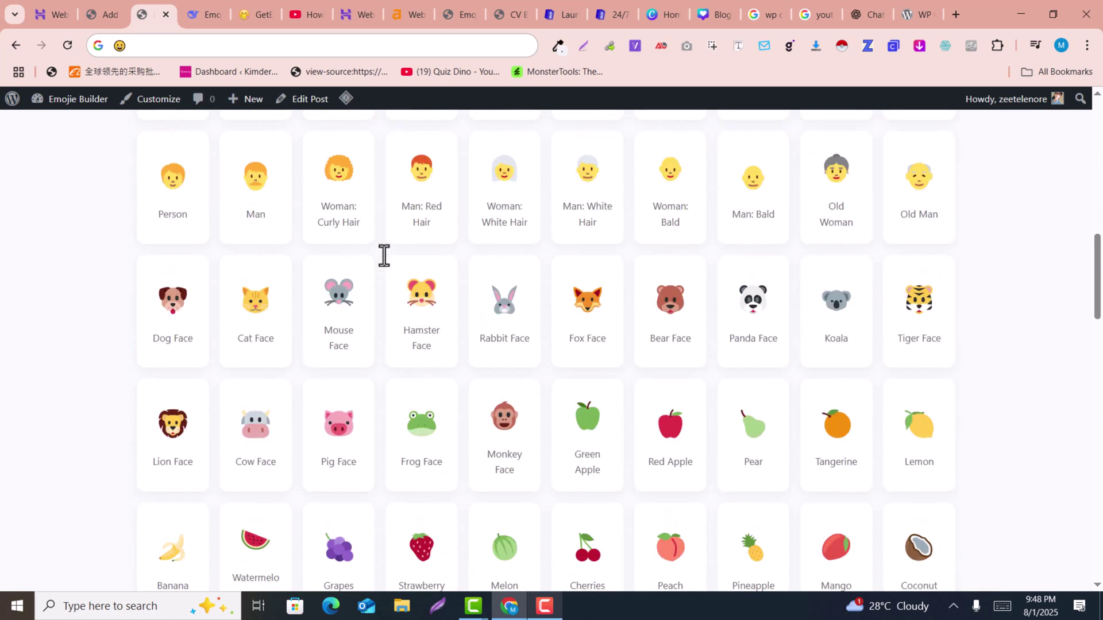
drag(1097, 298, 1098, 169)
scroll(612, 494, down, 10)
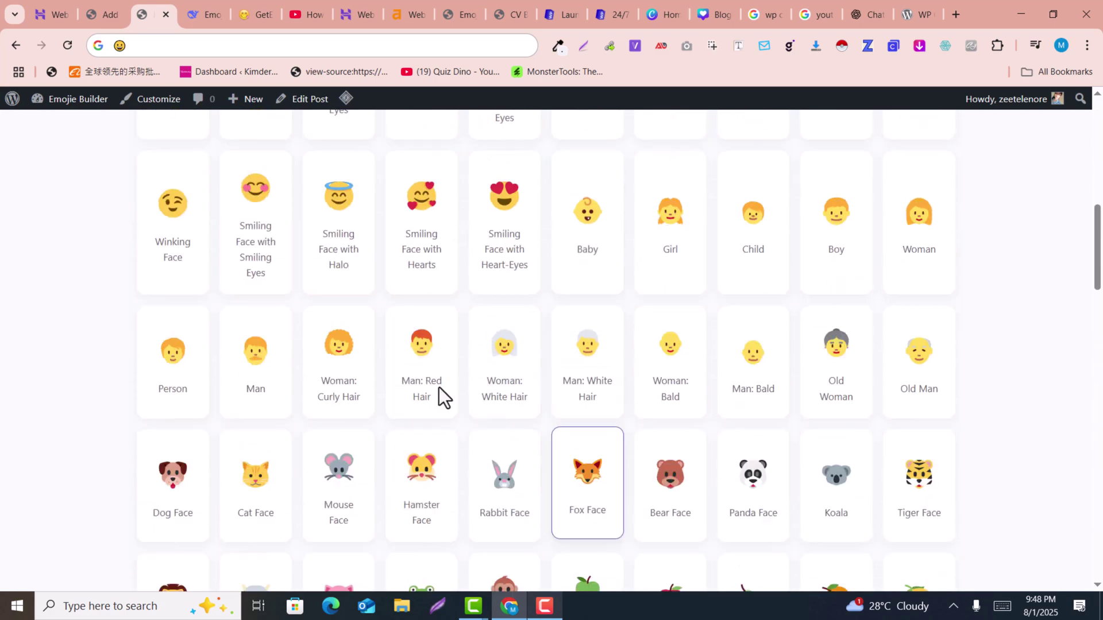
scroll(527, 429, down, 18)
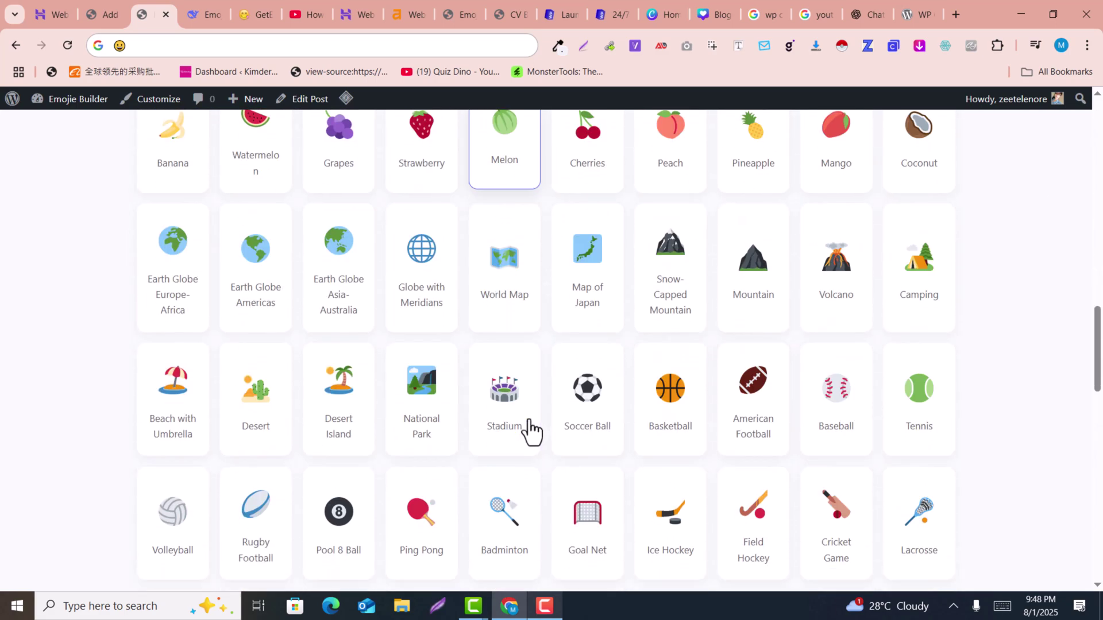
scroll(529, 431, down, 4)
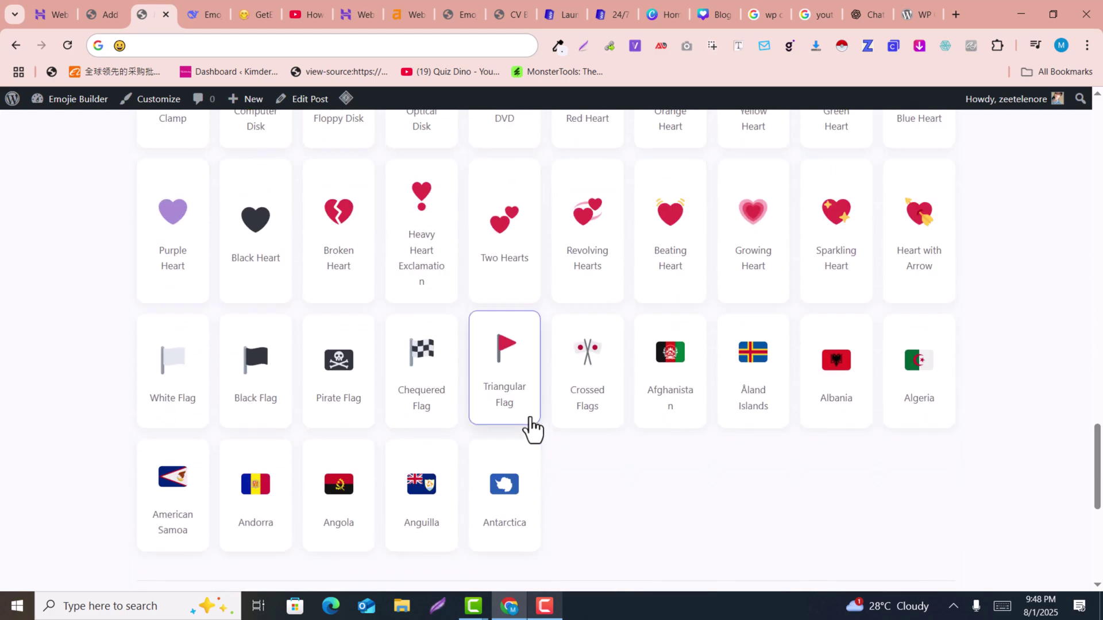
scroll(511, 431, down, 4)
scroll(488, 418, up, 20)
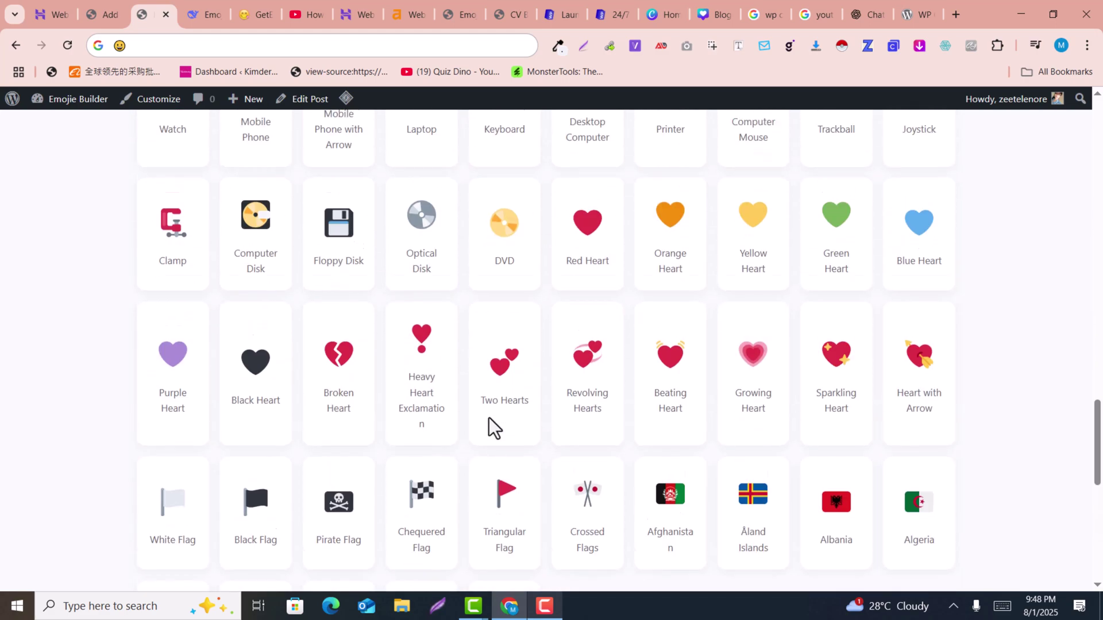
scroll(489, 419, up, 10)
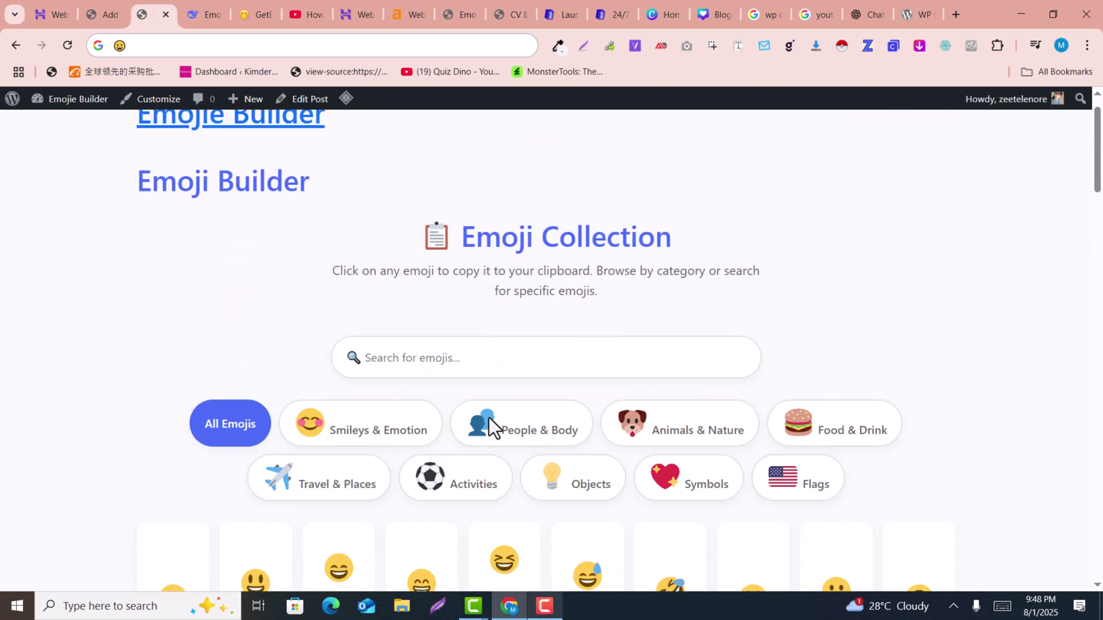
scroll(488, 422, down, 4)
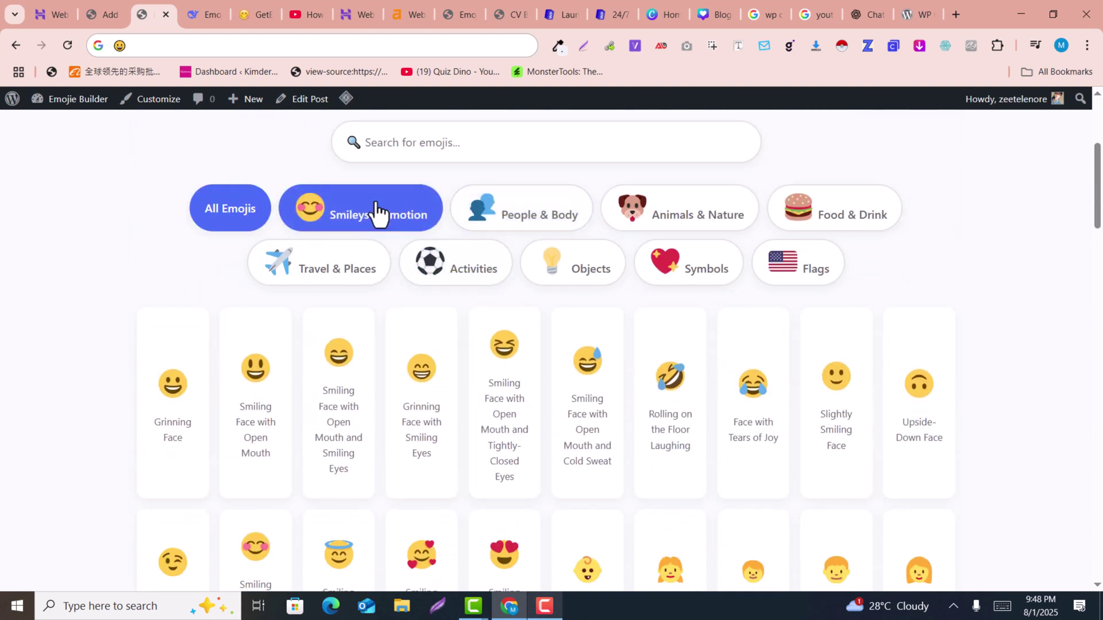
scroll(368, 402, up, 1)
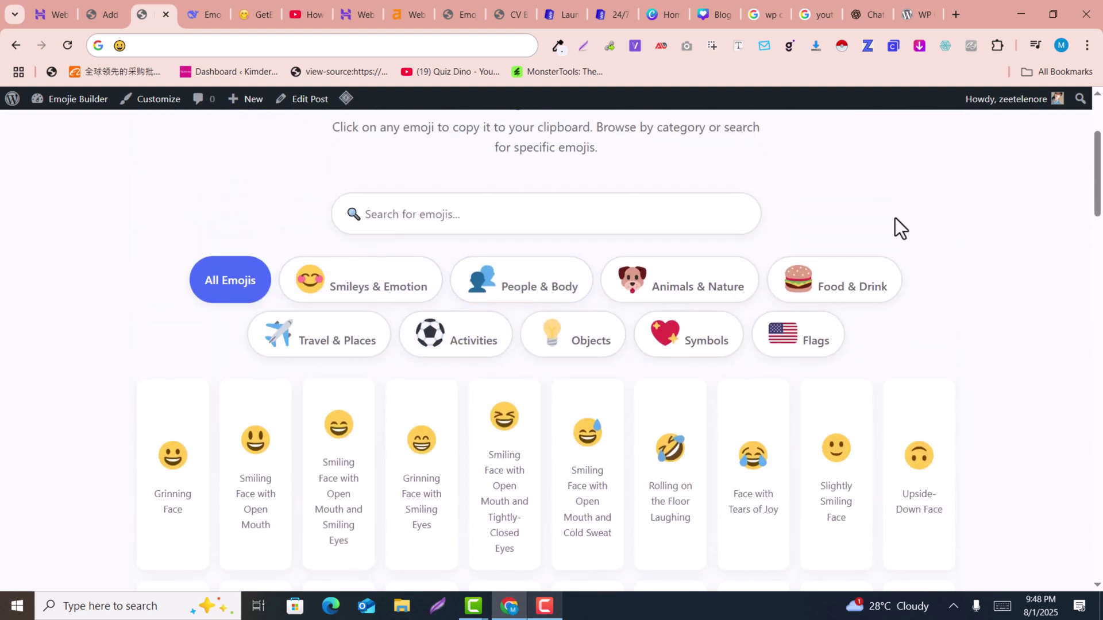
scroll(945, 230, down, 10)
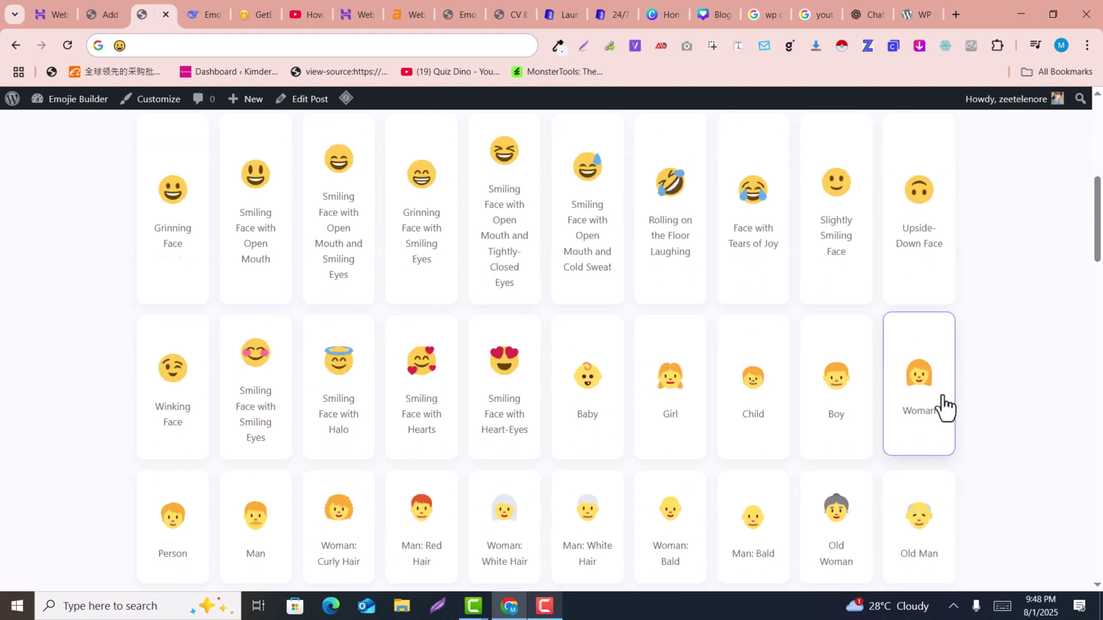
scroll(943, 407, down, 3)
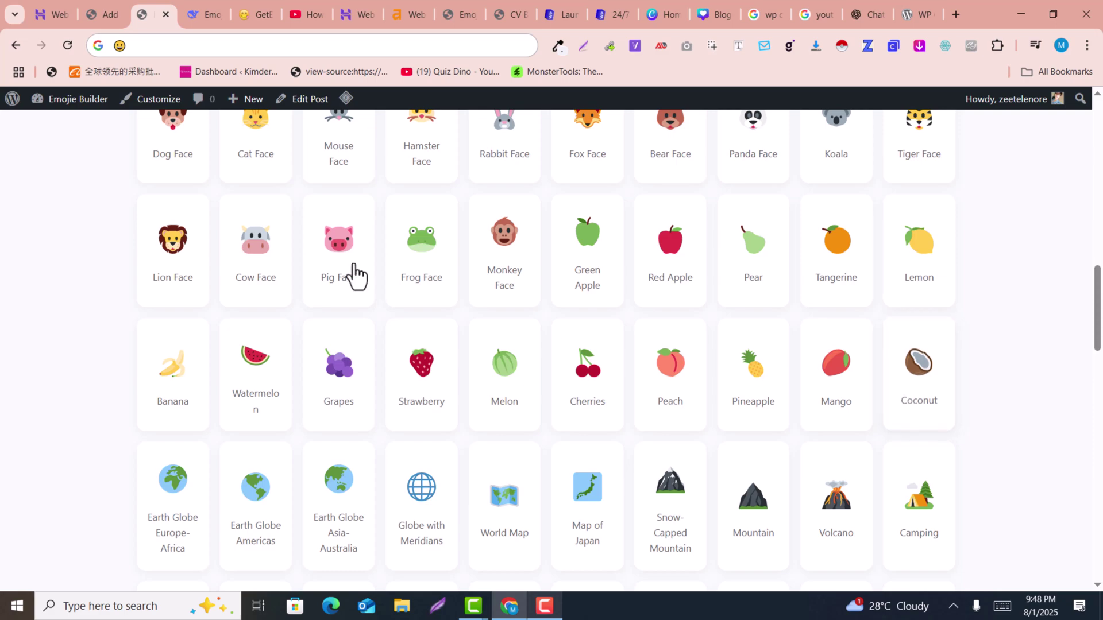
scroll(603, 488, up, 3)
scroll(603, 487, up, 10)
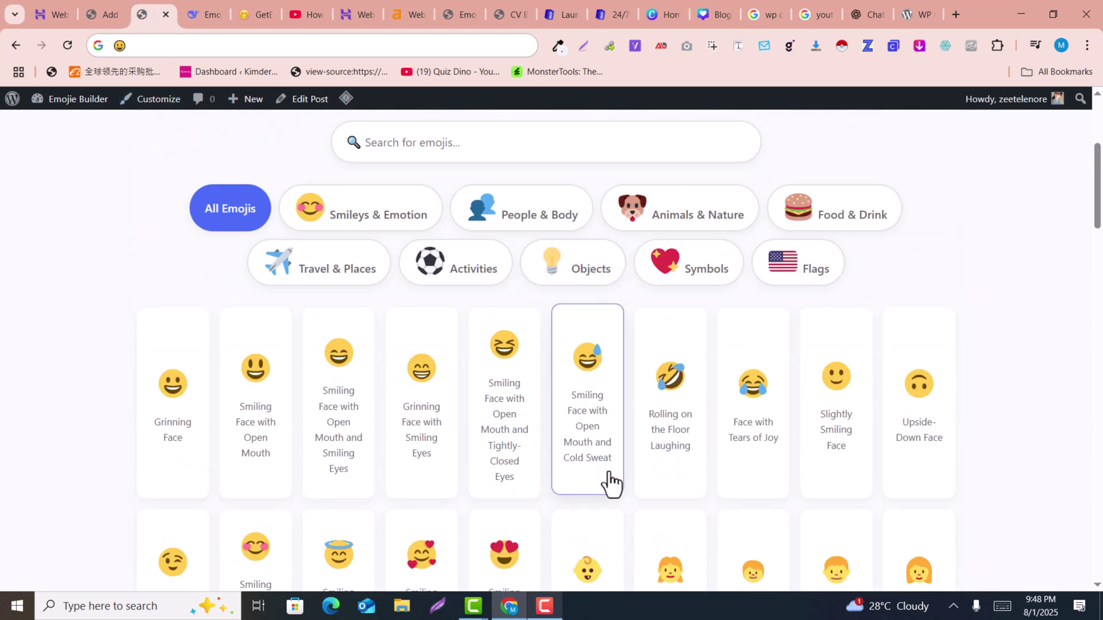
Switch to the getemoji.com tab and reload its Copy and Paste Emoji page
click(252, 2)
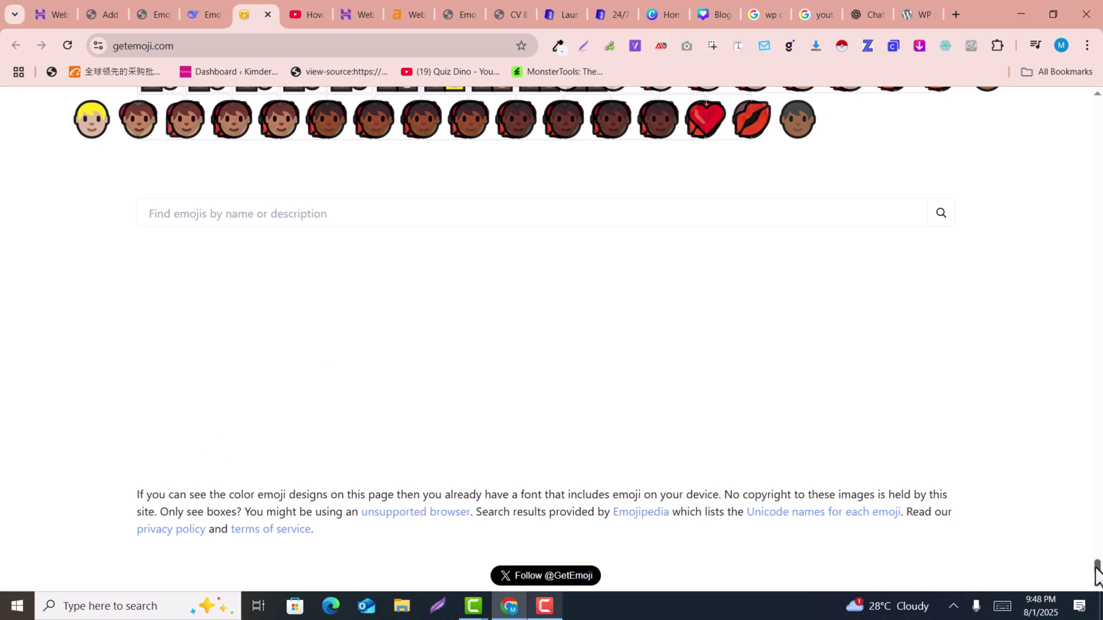
key(F5)
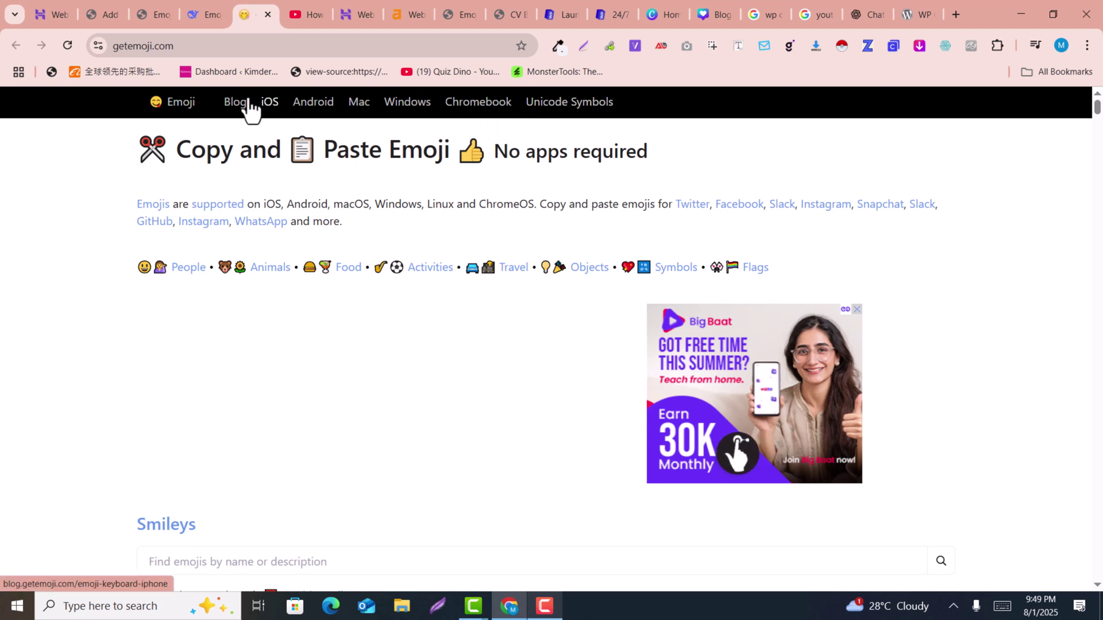
Open the Emojipedia Blog in a new tab and scroll its article list
right_click(228, 107)
click(256, 120)
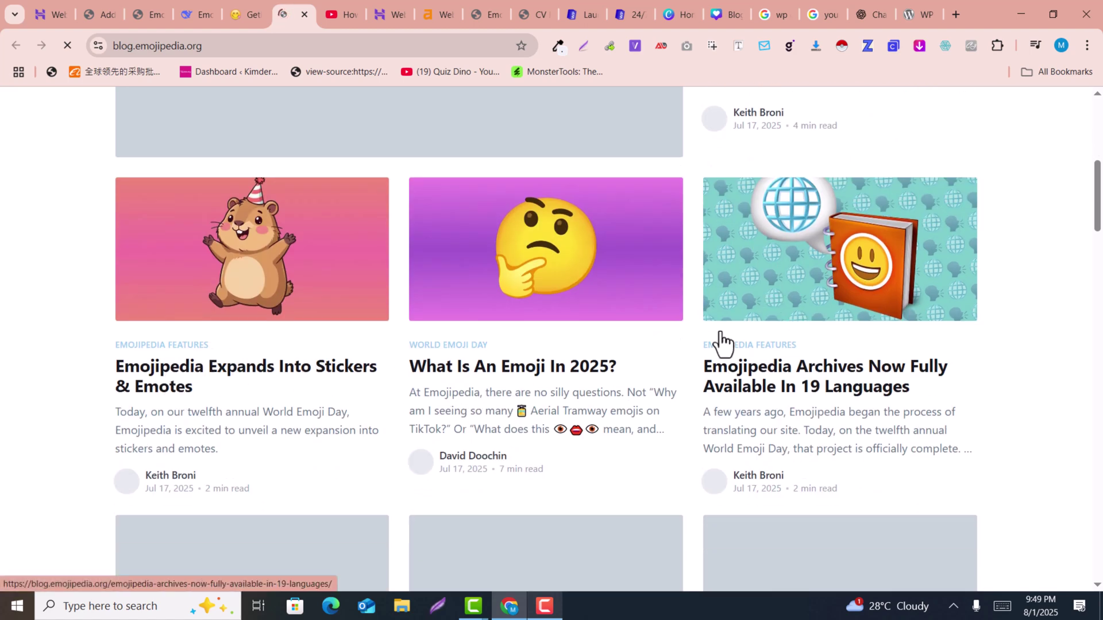
scroll(721, 339, down, 3)
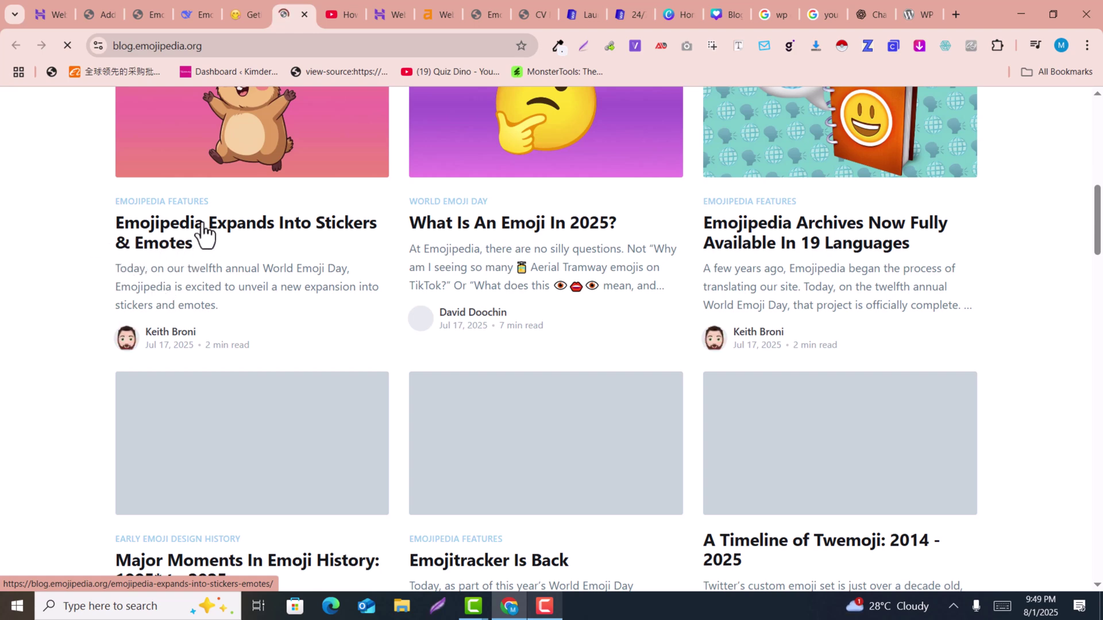
Open the 'Emojipedia Expands Into Stickers & Emotes' article and scroll to its differences section
click(153, 264)
scroll(477, 352, down, 8)
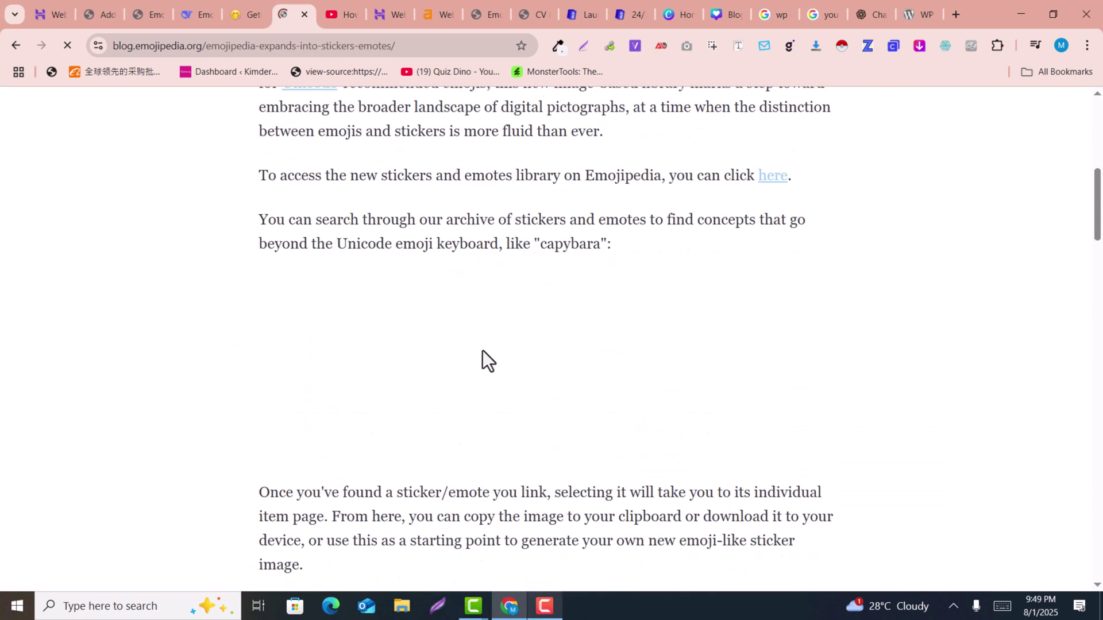
scroll(483, 350, down, 15)
scroll(280, 303, up, 2)
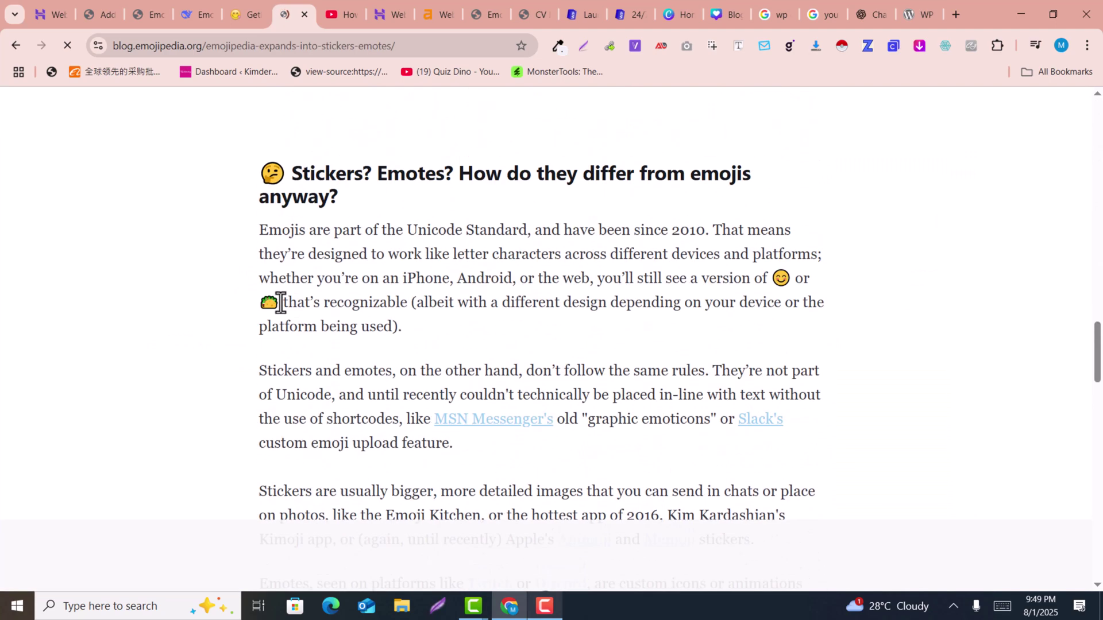
Switch to getemoji.com and scroll through the Smileys emoji grid
click(255, 2)
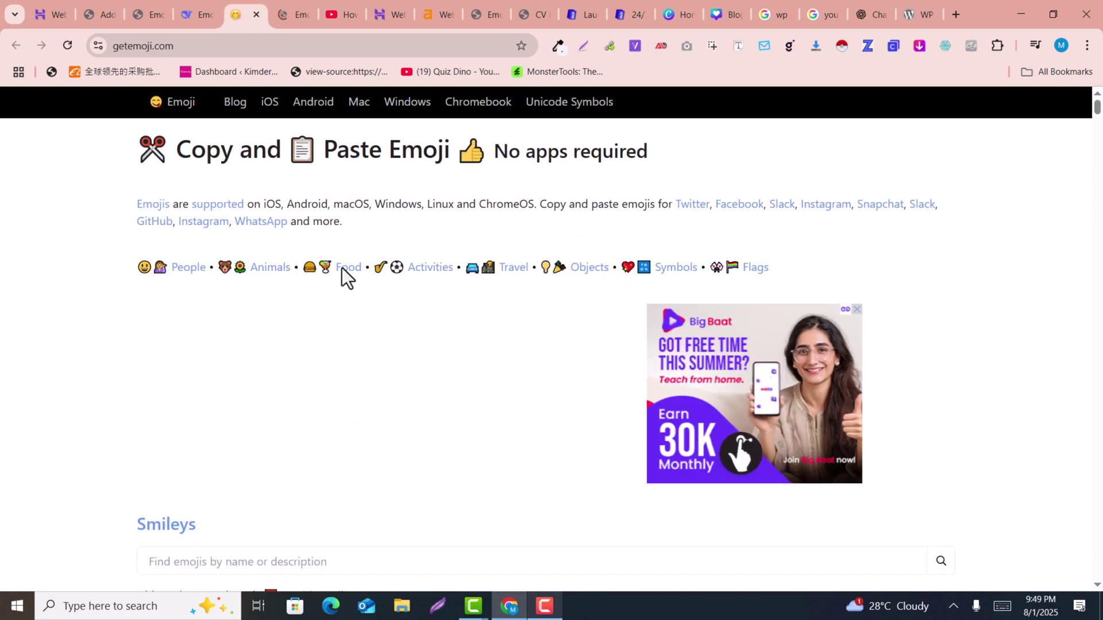
scroll(344, 278, down, 2)
scroll(344, 269, down, 5)
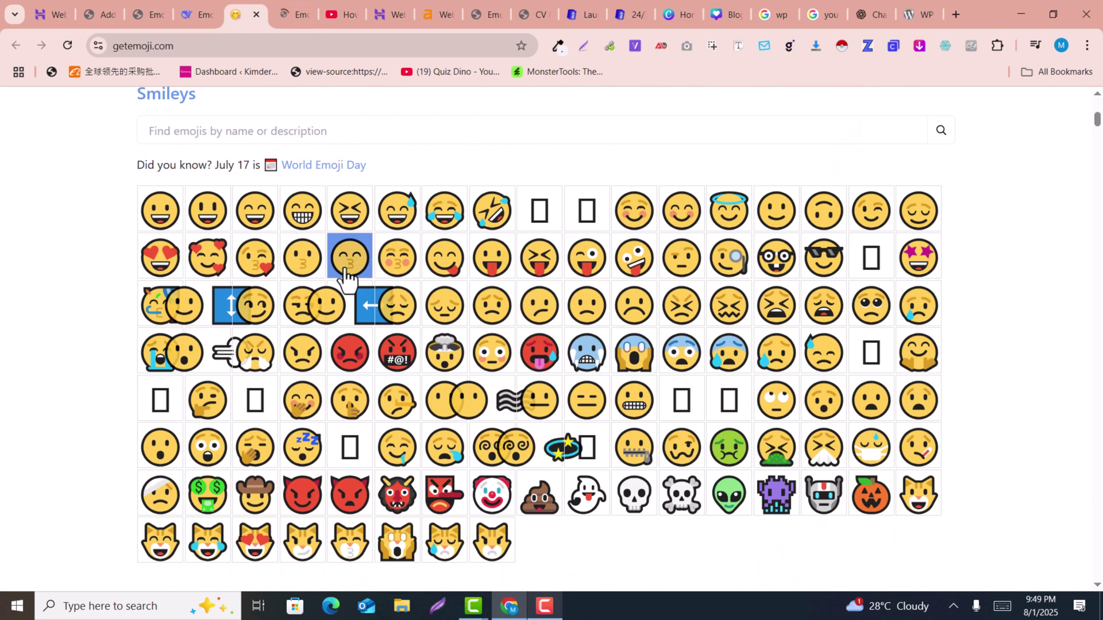
scroll(140, 222, up, 8)
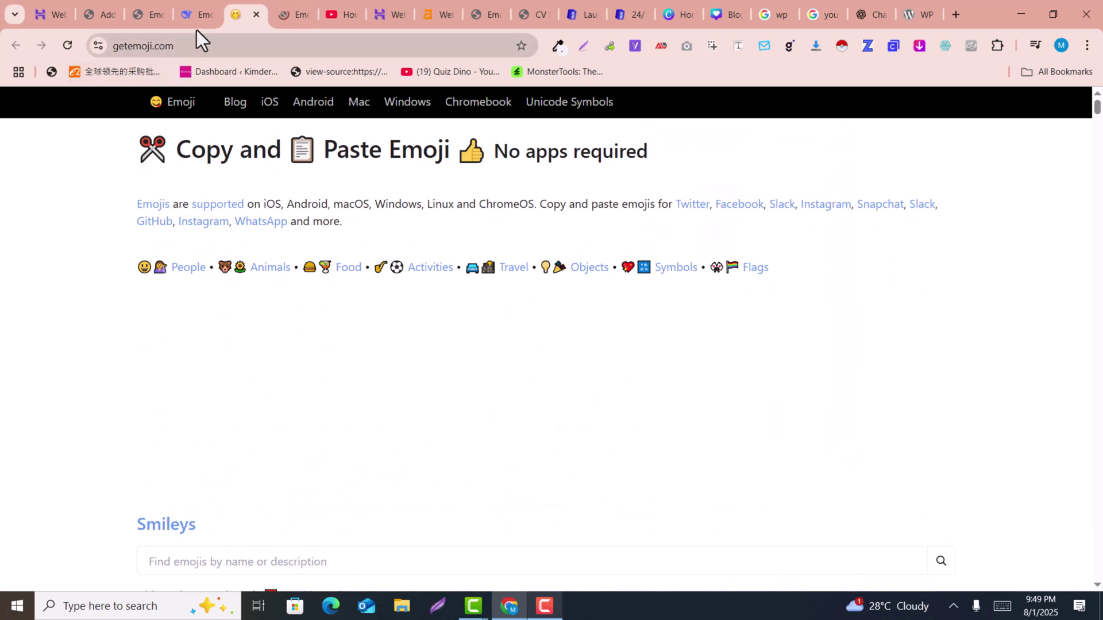
Go back via the DeepSeek tab to the published Emoji Builder post
click(199, 41)
click(182, 3)
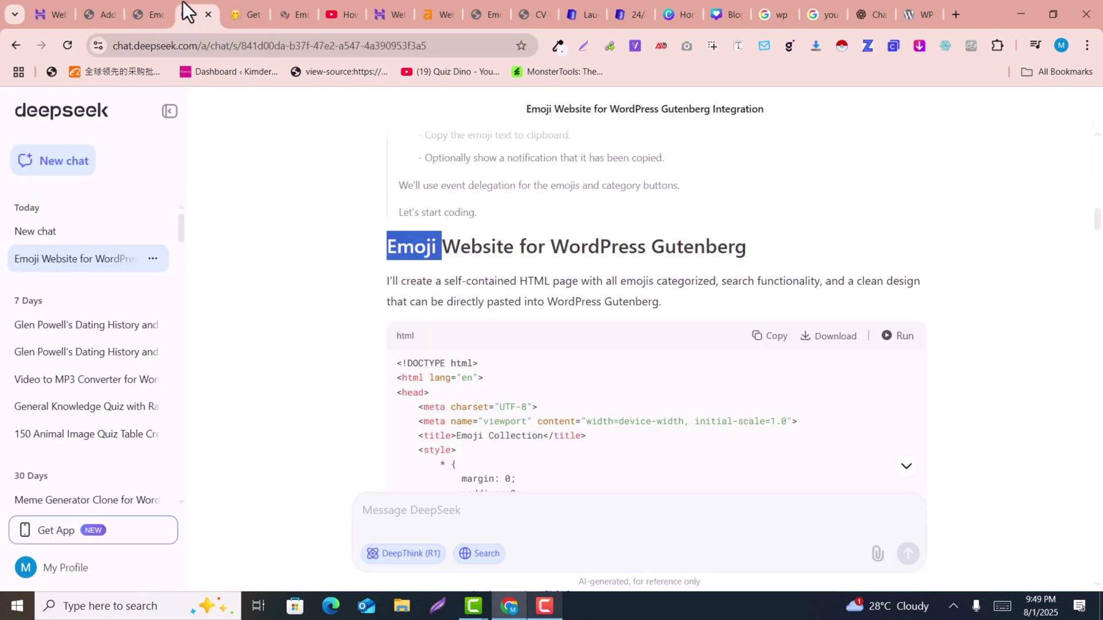
click(144, 2)
Filter by People & Body, Animals & Nature, Travel & Places, Objects, Flags, then Smileys & Emotion
scroll(462, 281, up, 5)
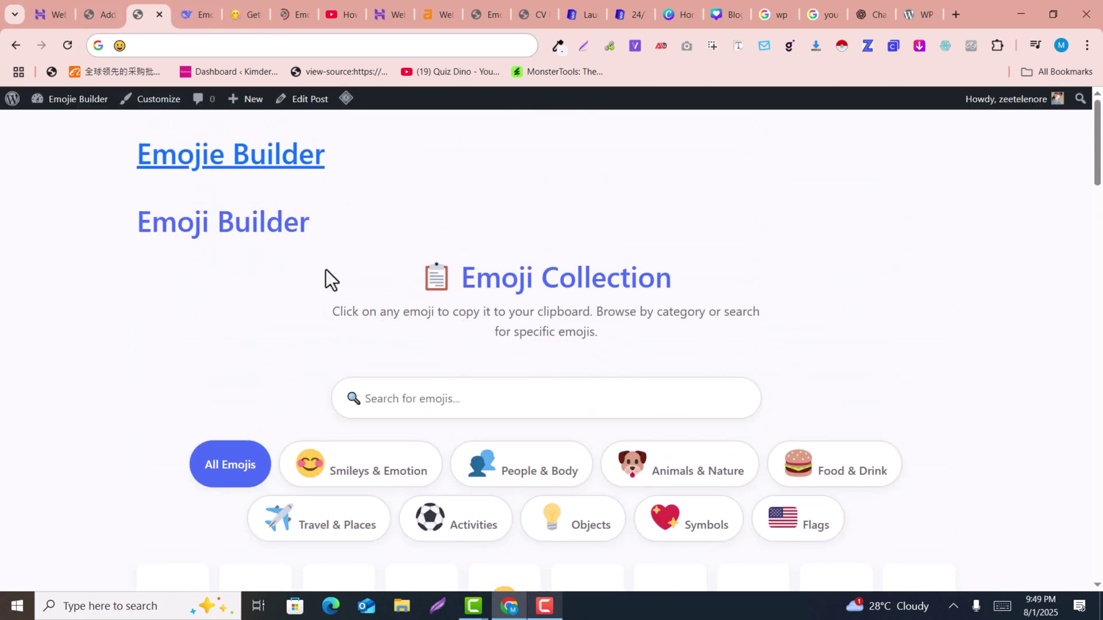
scroll(326, 271, down, 3)
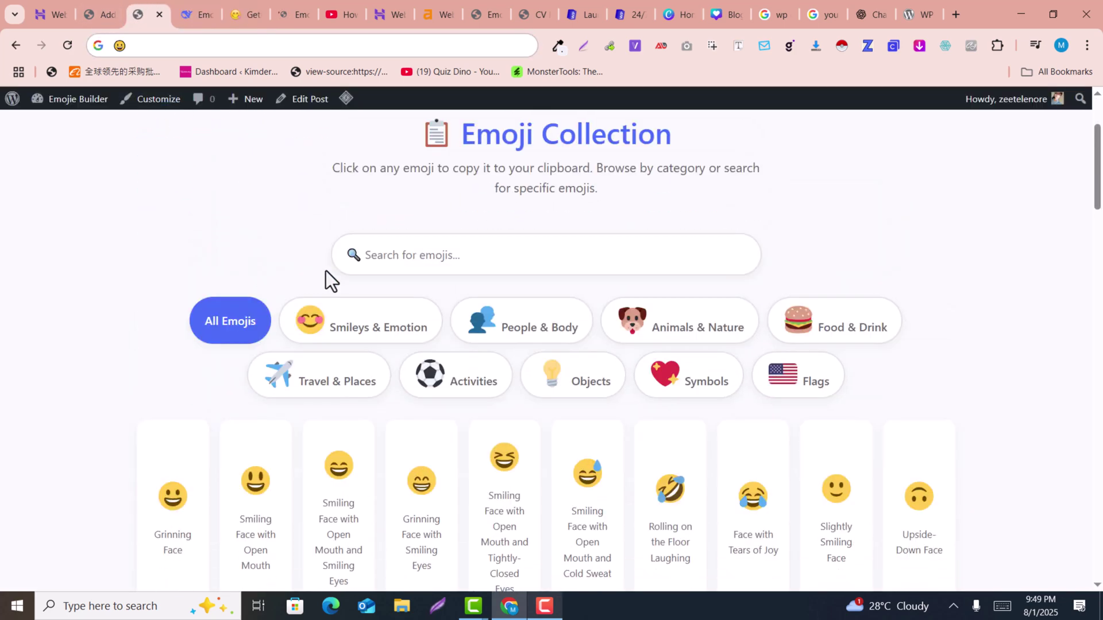
click(566, 333)
click(705, 342)
click(364, 377)
click(554, 385)
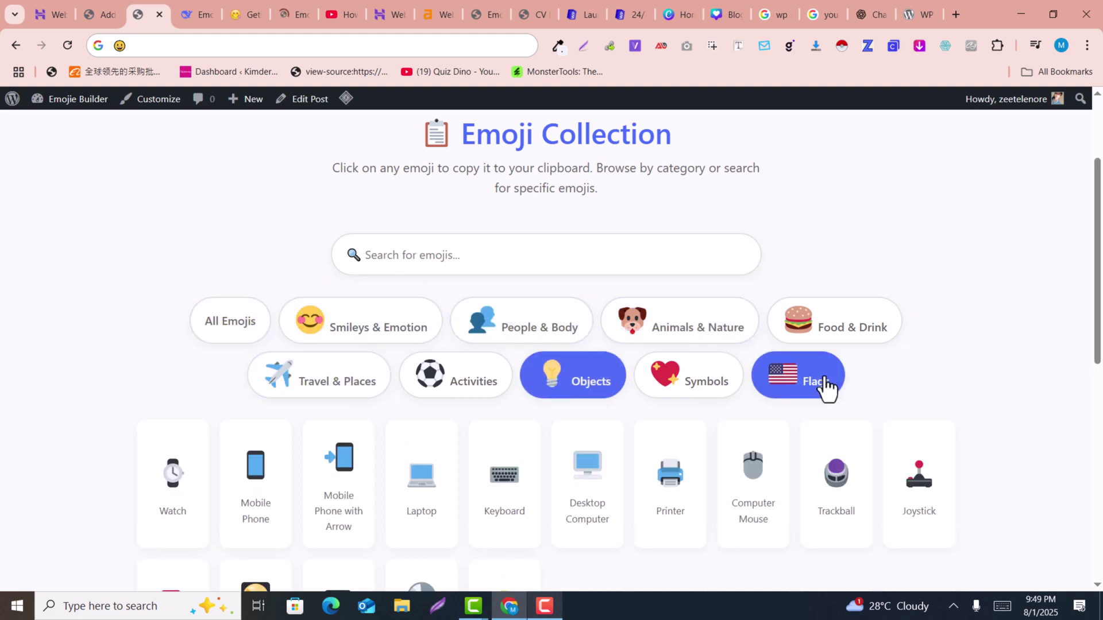
click(826, 388)
scroll(696, 339, down, 4)
scroll(694, 332, up, 3)
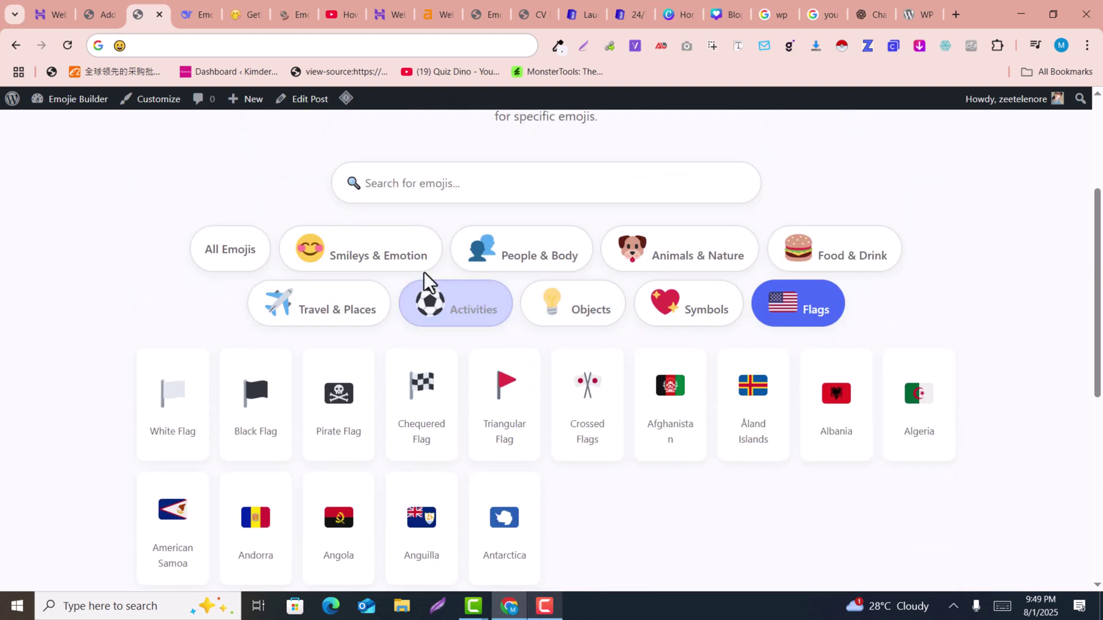
click(405, 257)
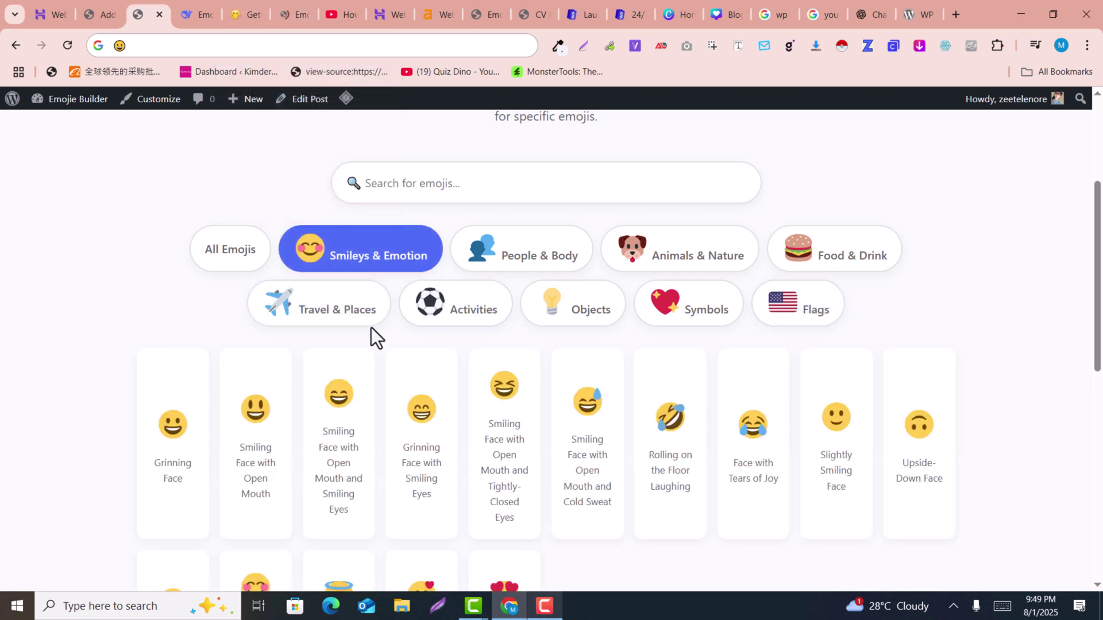
Glance at the Emojipedia tab, return, and filter by Activities then Travel & Places
click(291, 8)
click(139, 8)
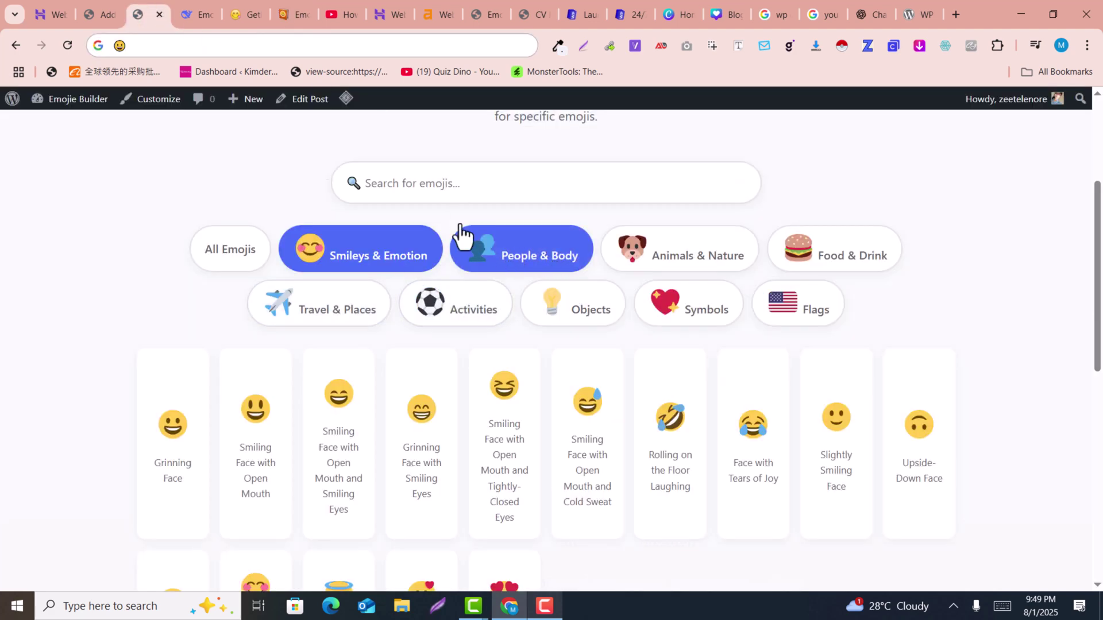
scroll(511, 287, down, 2)
click(494, 183)
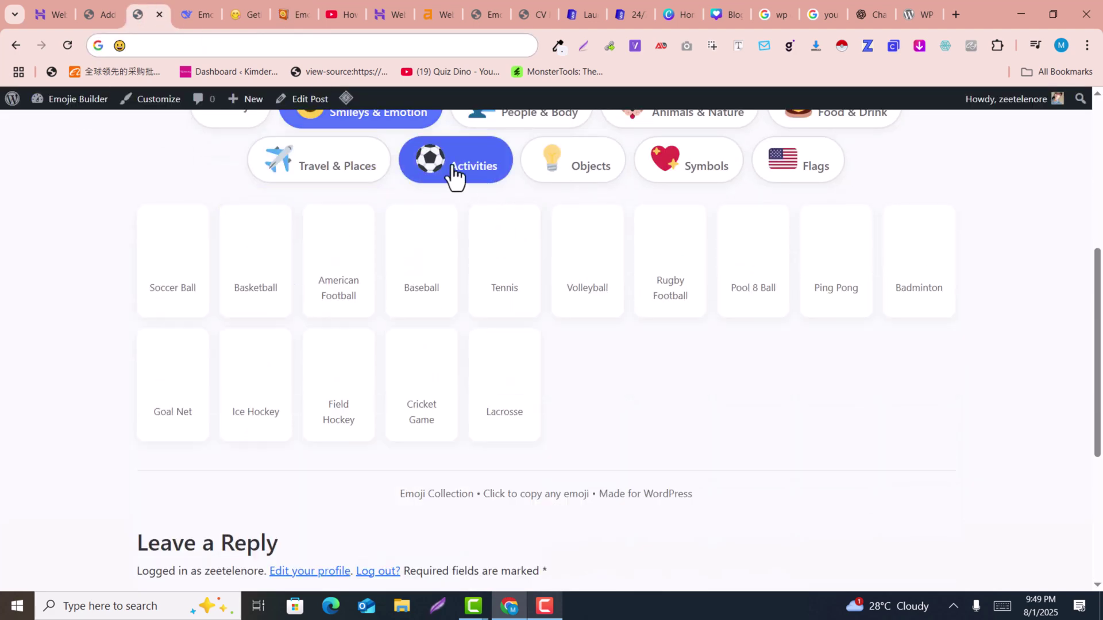
click(303, 167)
scroll(529, 303, up, 3)
Filter by People & Body, Smileys & Emotion, Animals & Nature, then Food & Drink
click(532, 302)
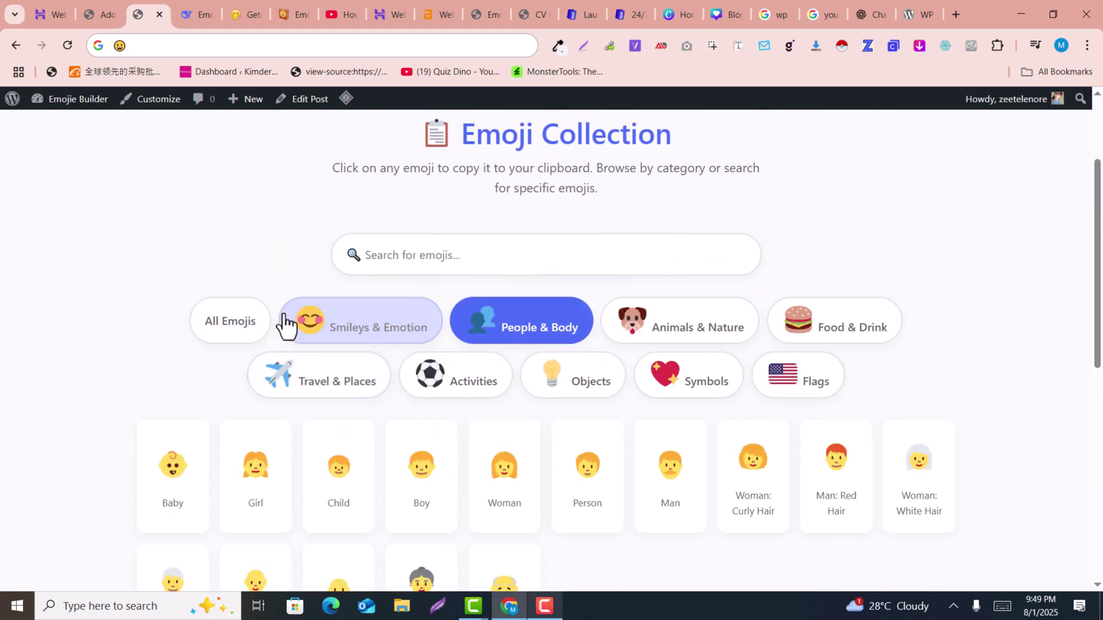
click(338, 323)
click(760, 328)
click(861, 336)
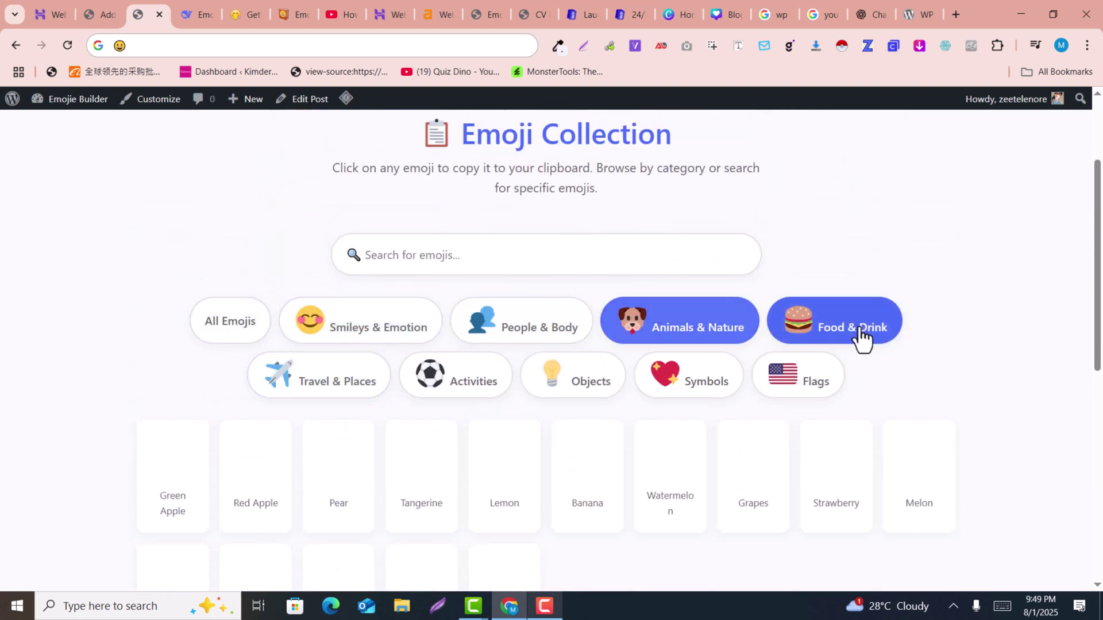
scroll(864, 330, down, 6)
scroll(866, 327, up, 8)
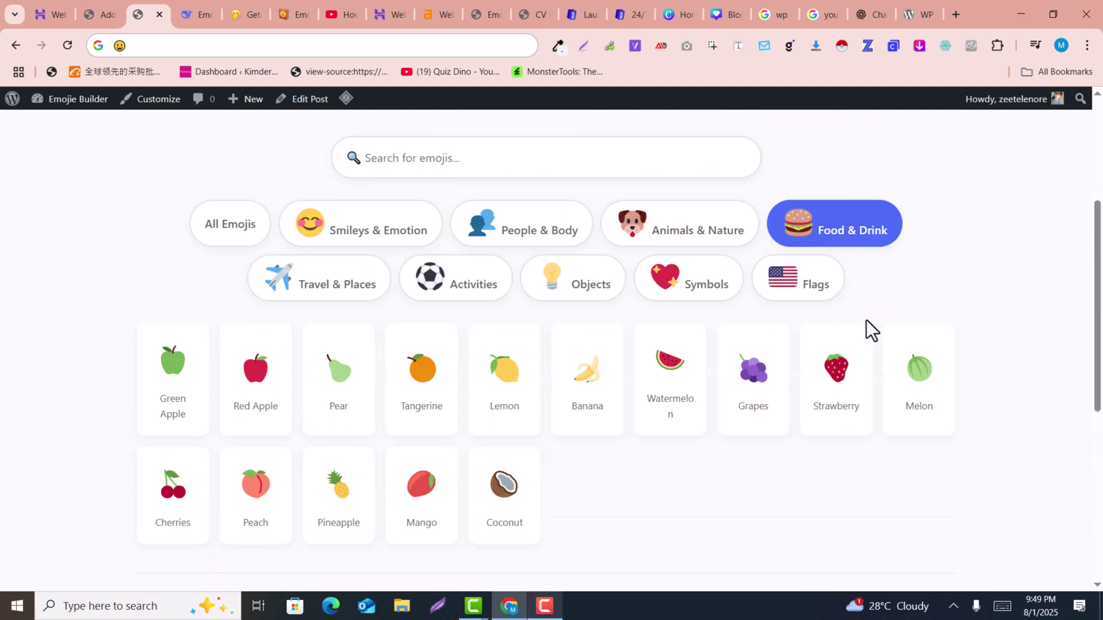
Cycle through Animals, Smileys, Travel, Activities and Objects, ending on the 15 Flags emojis
click(706, 328)
click(399, 334)
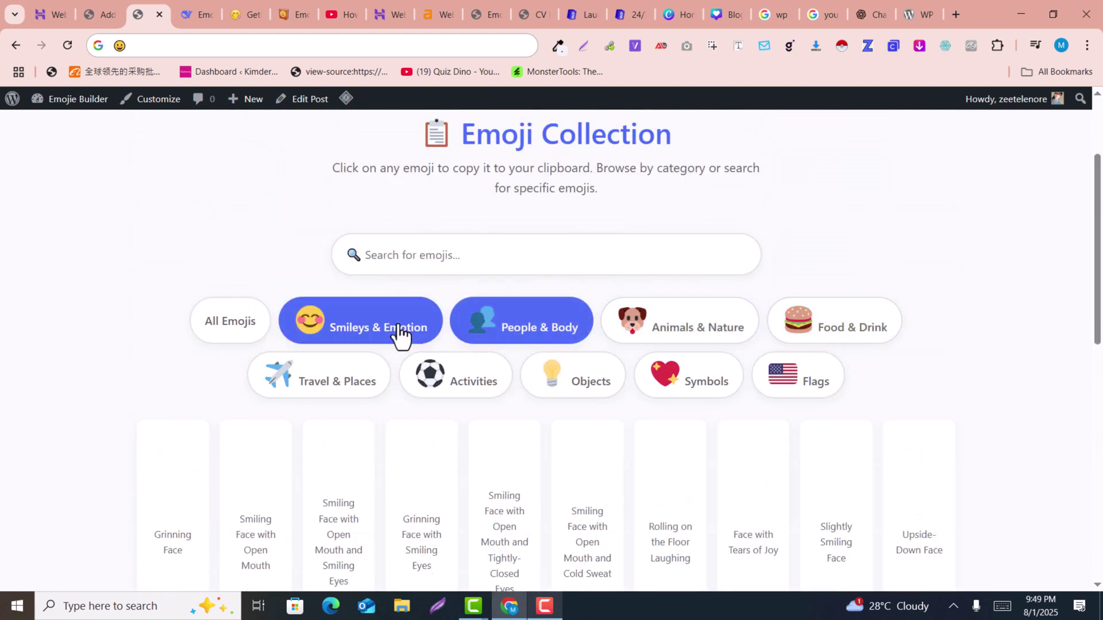
click(341, 376)
click(460, 382)
click(589, 385)
click(761, 388)
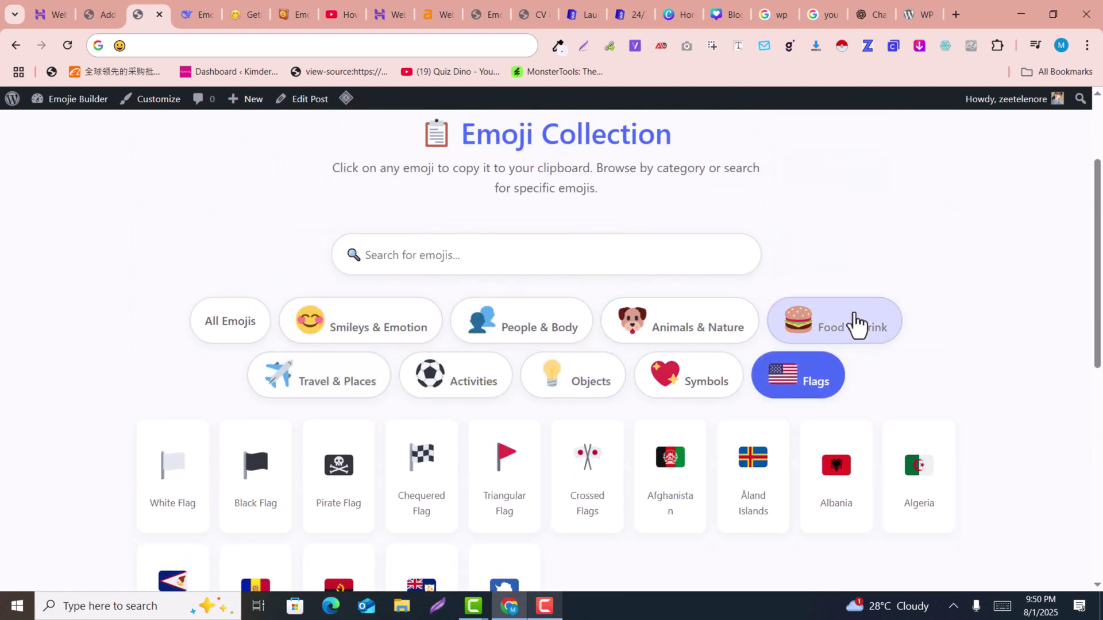
scroll(860, 266, down, 2)
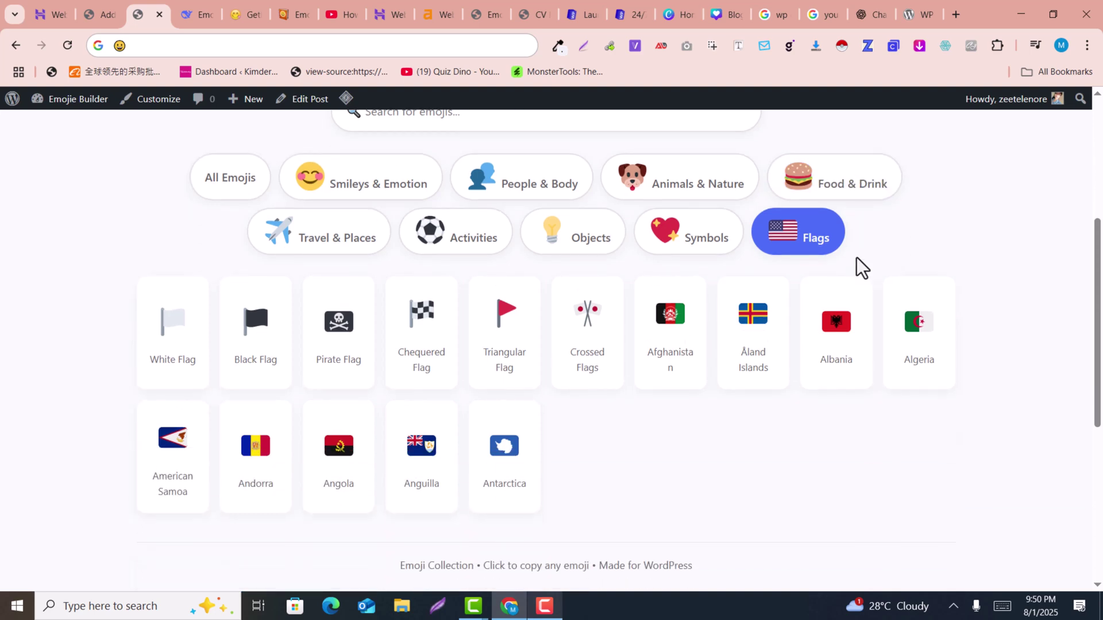
scroll(857, 257, up, 3)
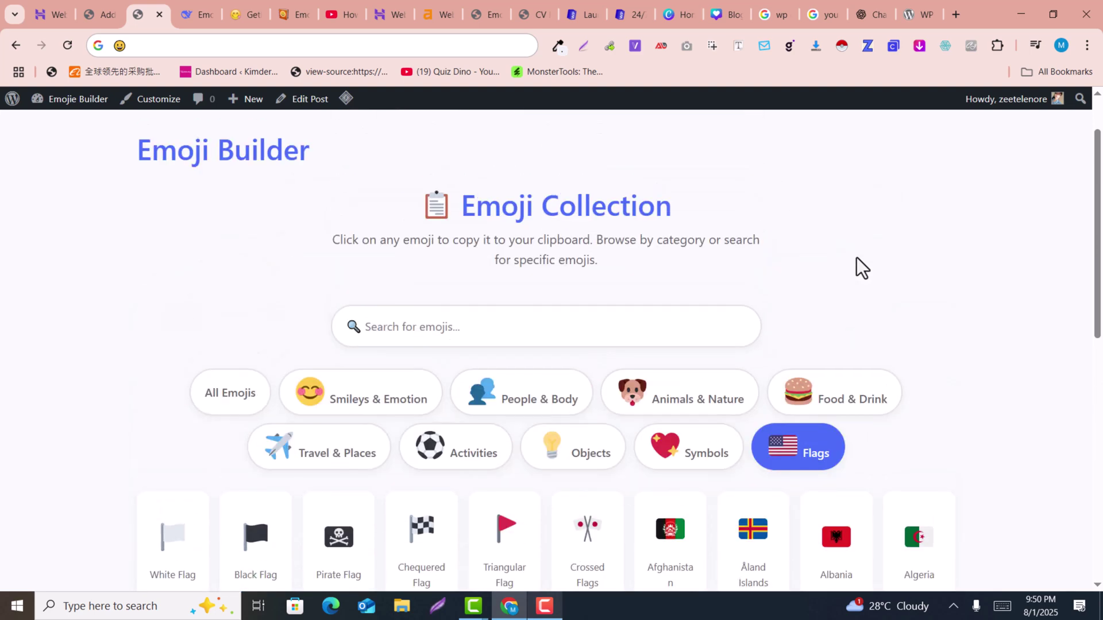
scroll(857, 257, down, 1)
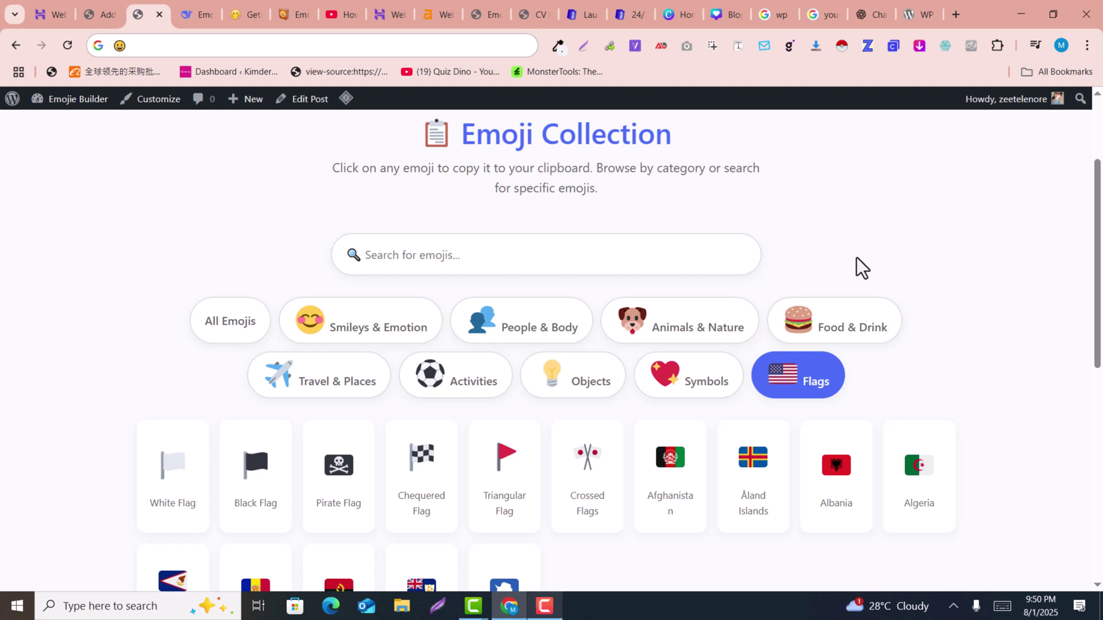
scroll(857, 264, down, 3)
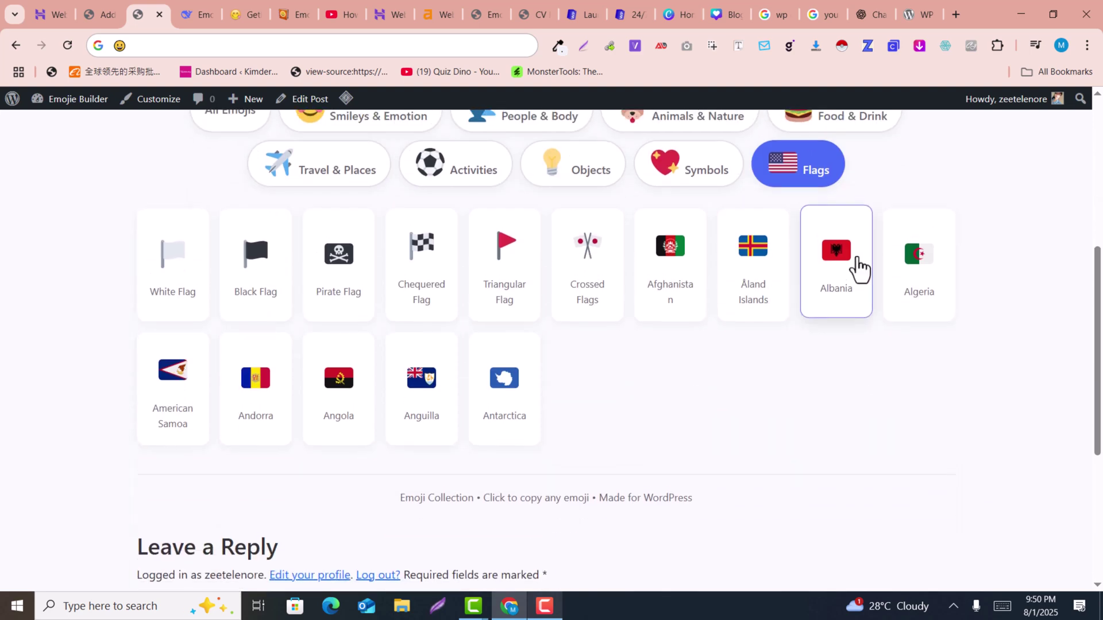
scroll(859, 268, up, 4)
scroll(859, 267, down, 1)
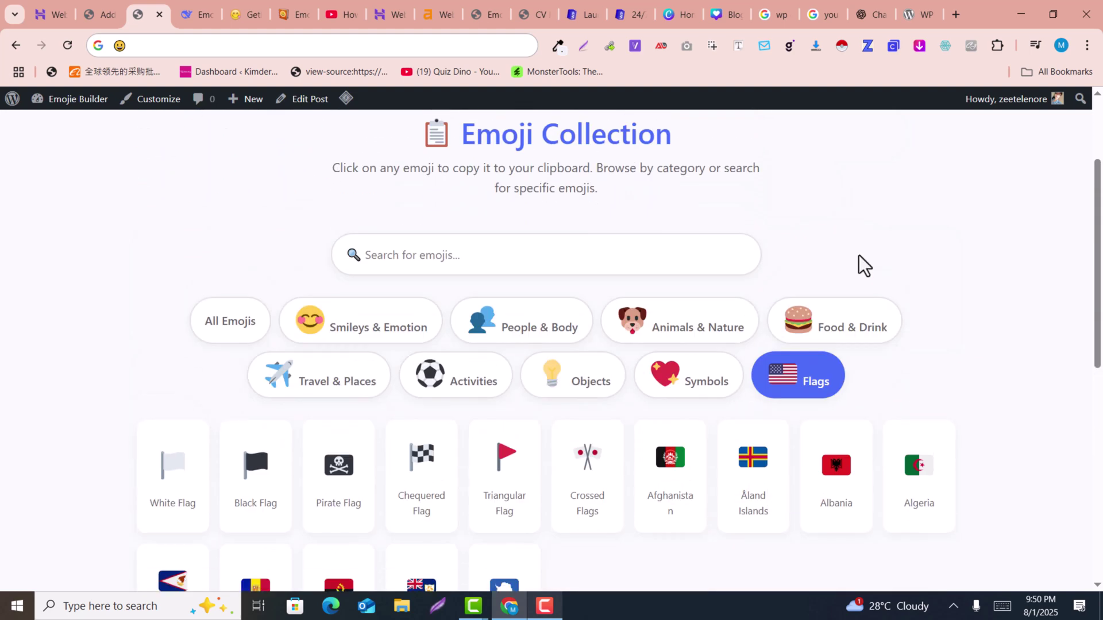